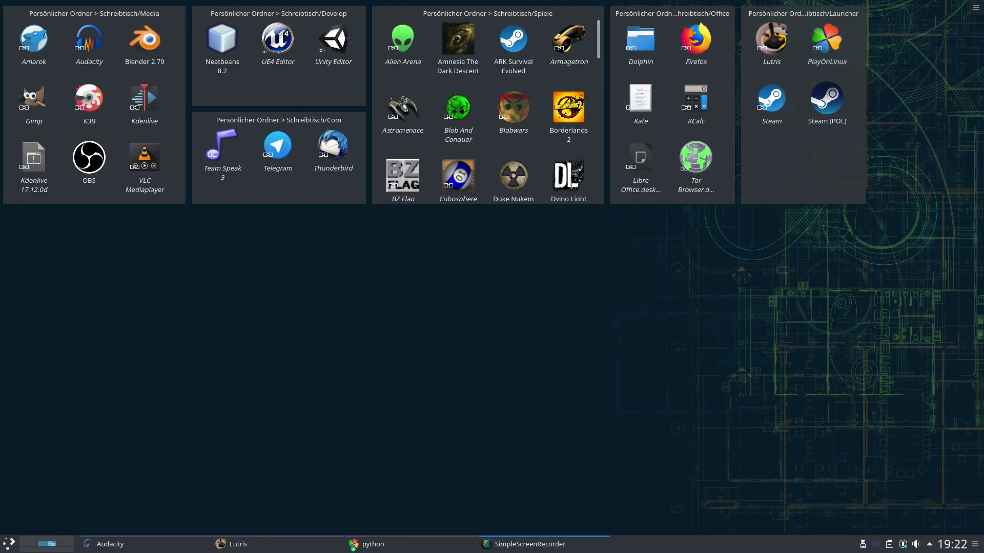
Step: Switch to PlayOnLinux and check the general configuration, including the Wine version, of Steam (Darkness II) and its Steam virtual drive
mouse_move(225, 547)
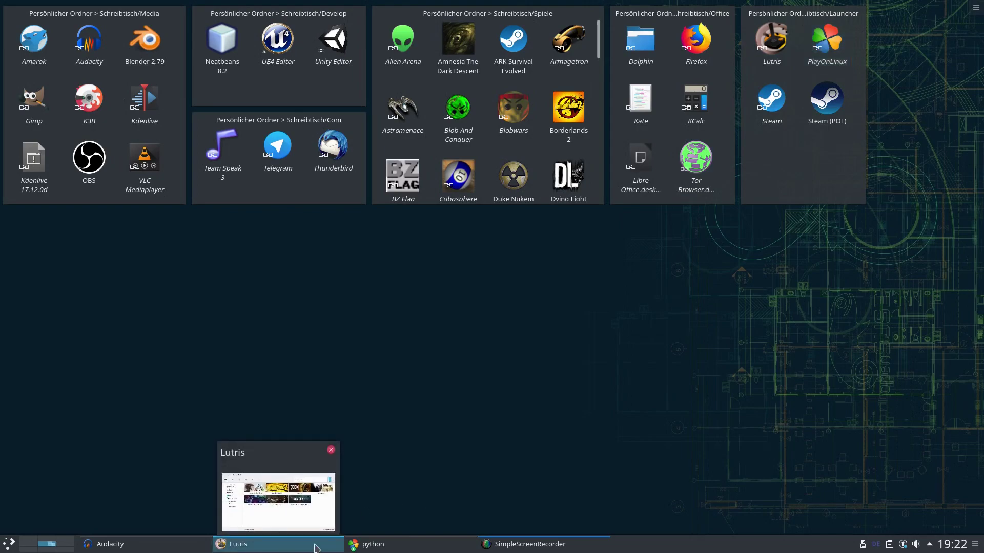
click(387, 551)
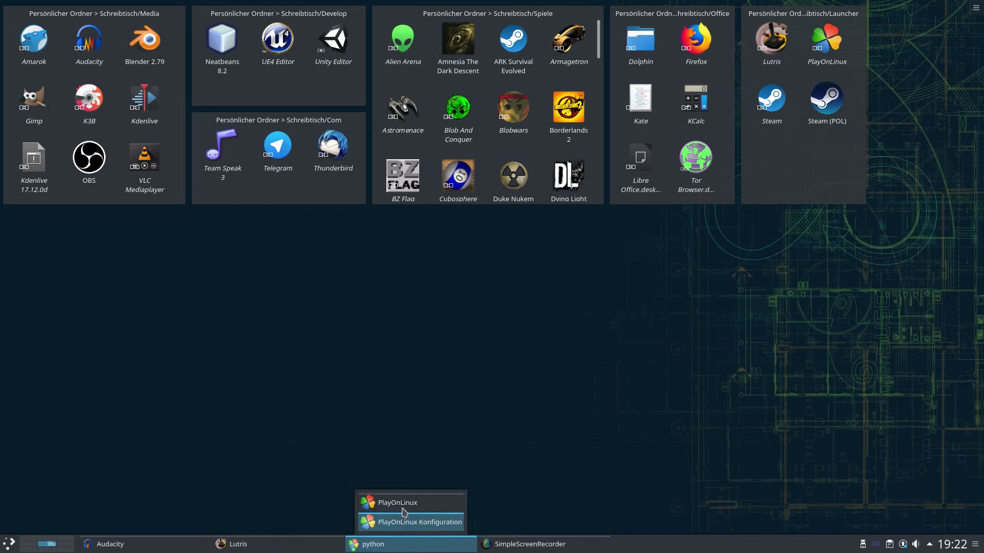
click(375, 501)
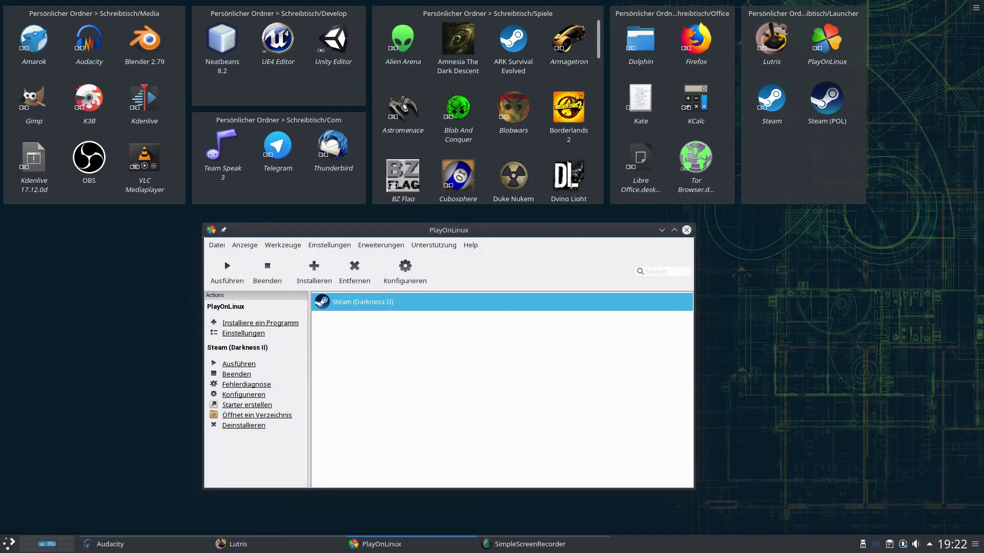
drag(451, 226, 455, 225)
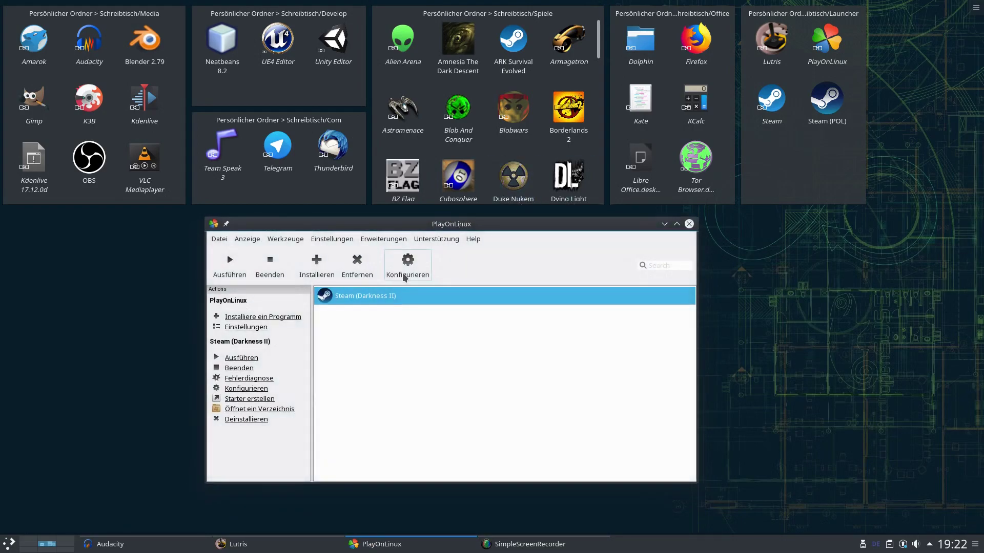
click(409, 264)
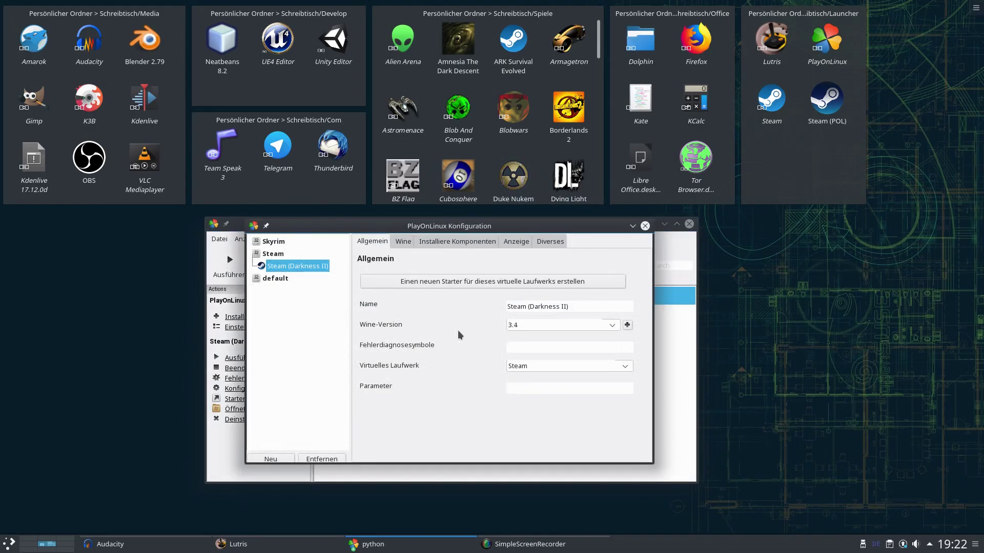
click(273, 254)
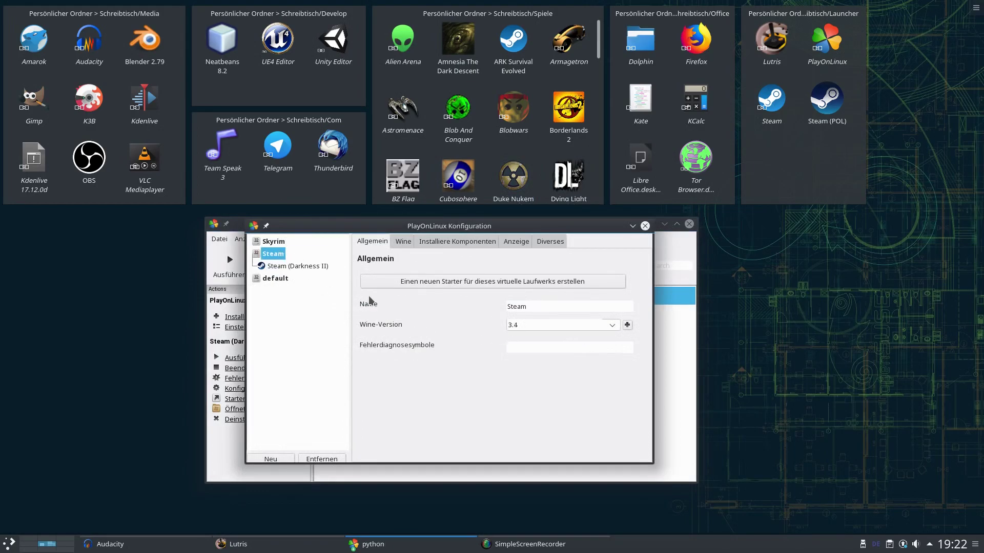
click(645, 226)
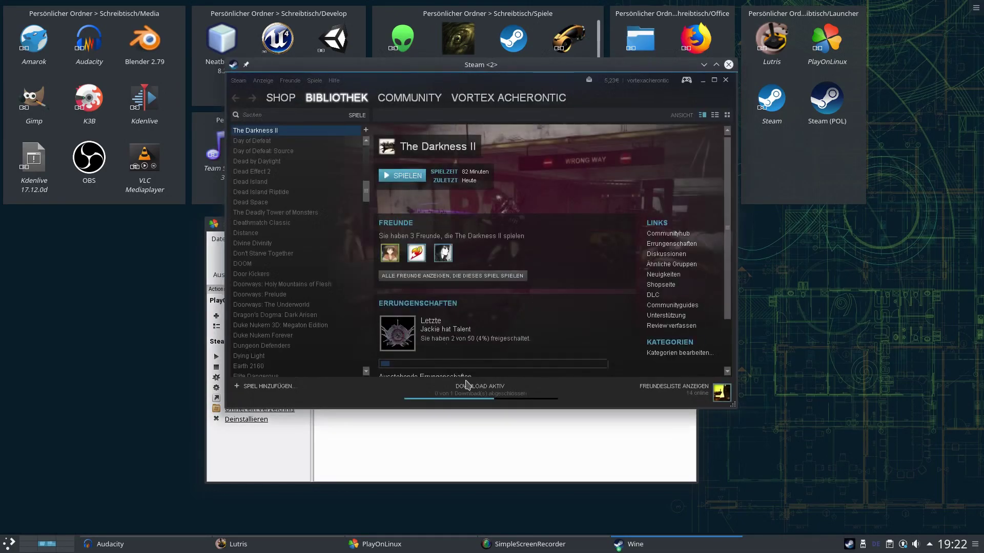
Step: Pause the active Warframe download in Steam and remove it from the download queue
click(471, 386)
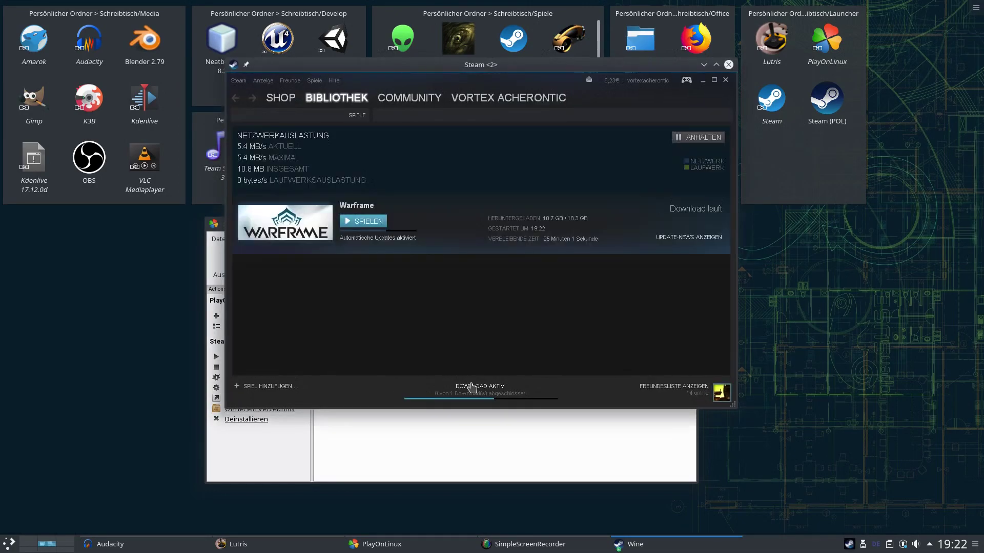
click(697, 137)
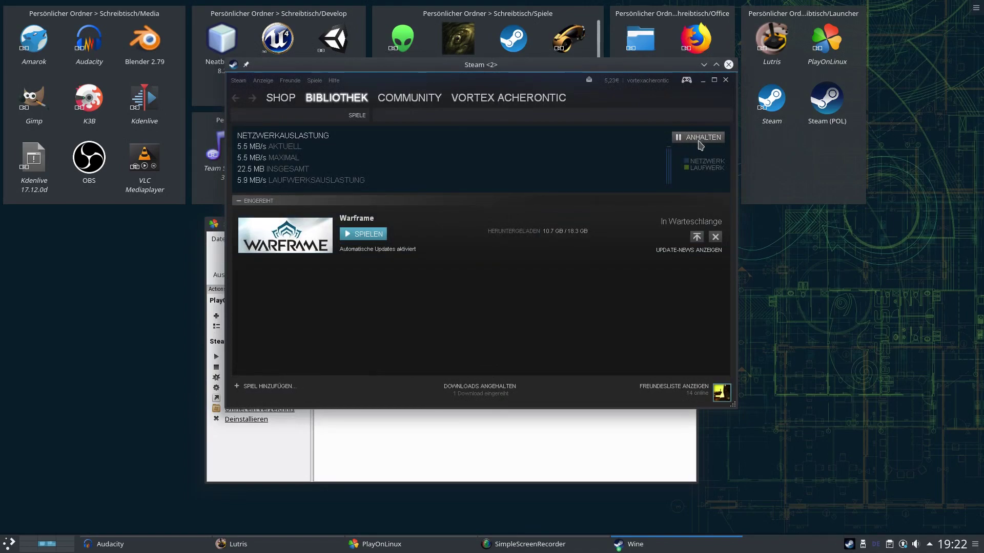
click(716, 236)
Step: Return to the Steam games library and launch The Darkness II
mouse_move(338, 101)
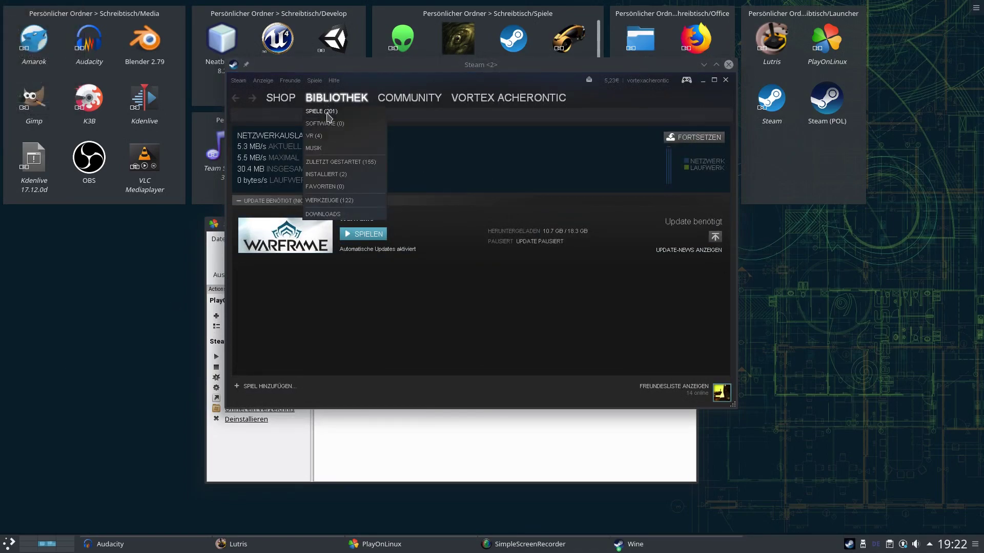
click(327, 112)
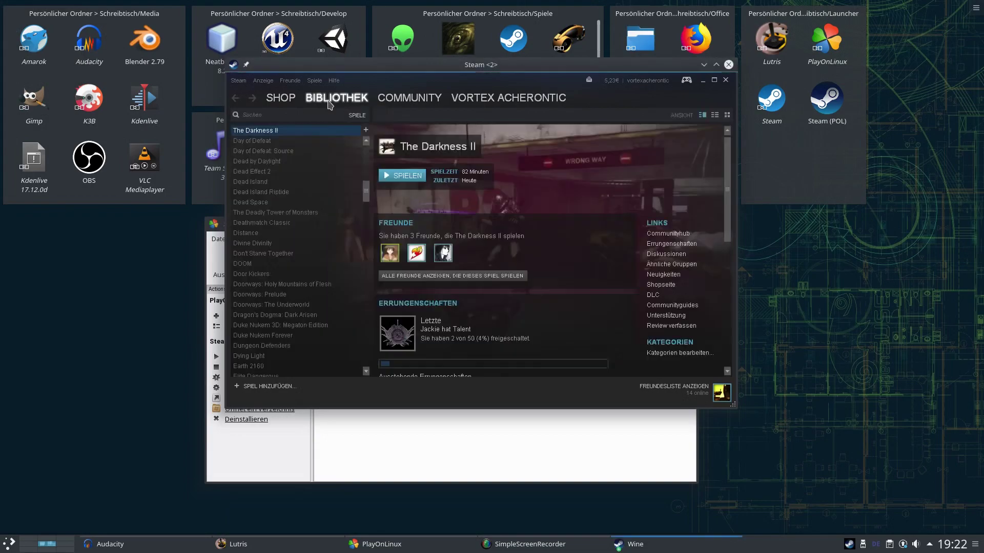
click(403, 176)
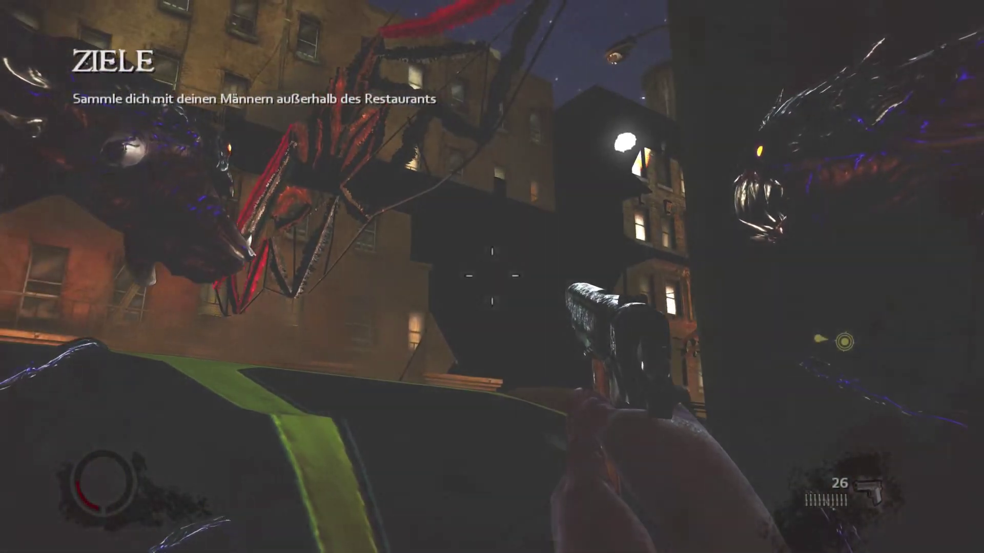
key(q)
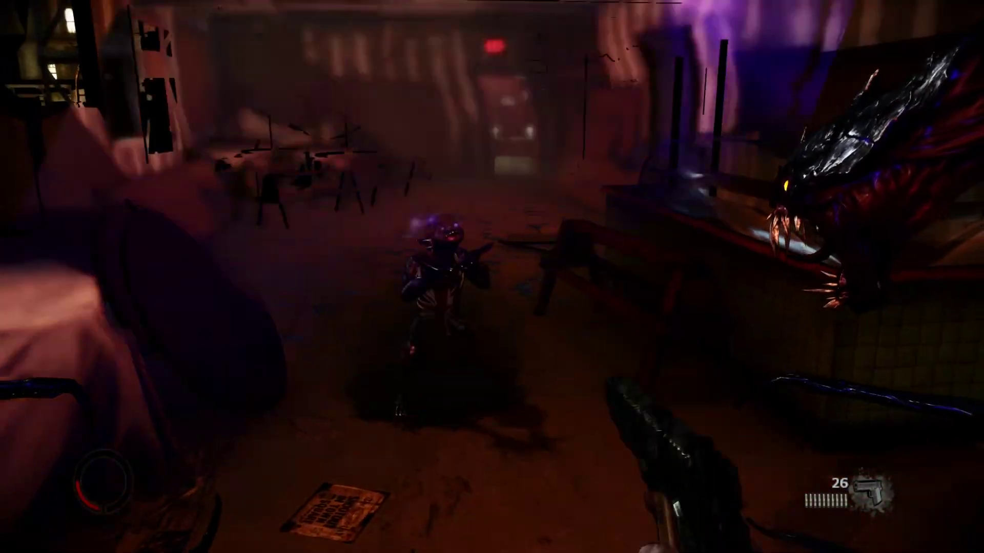
key(4)
key(w)
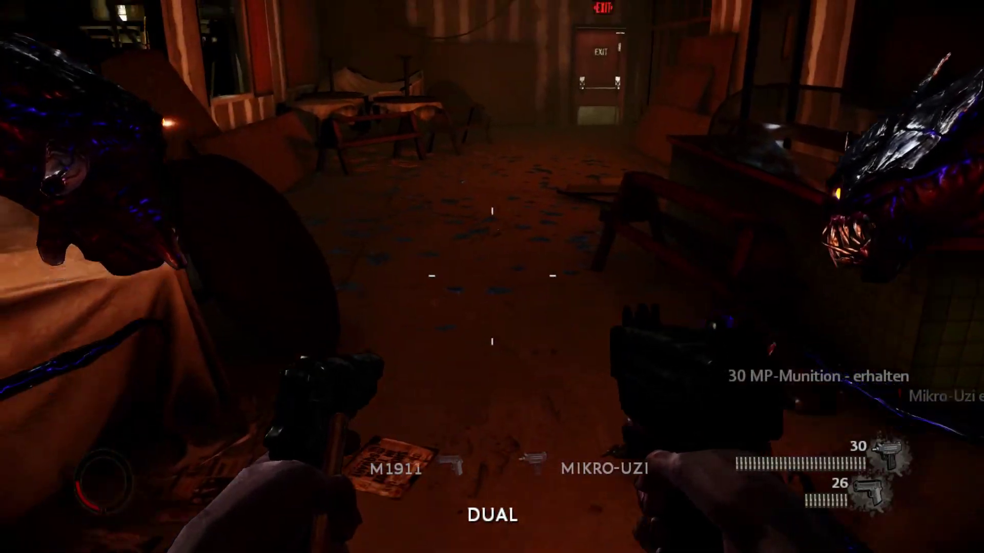
key(w)
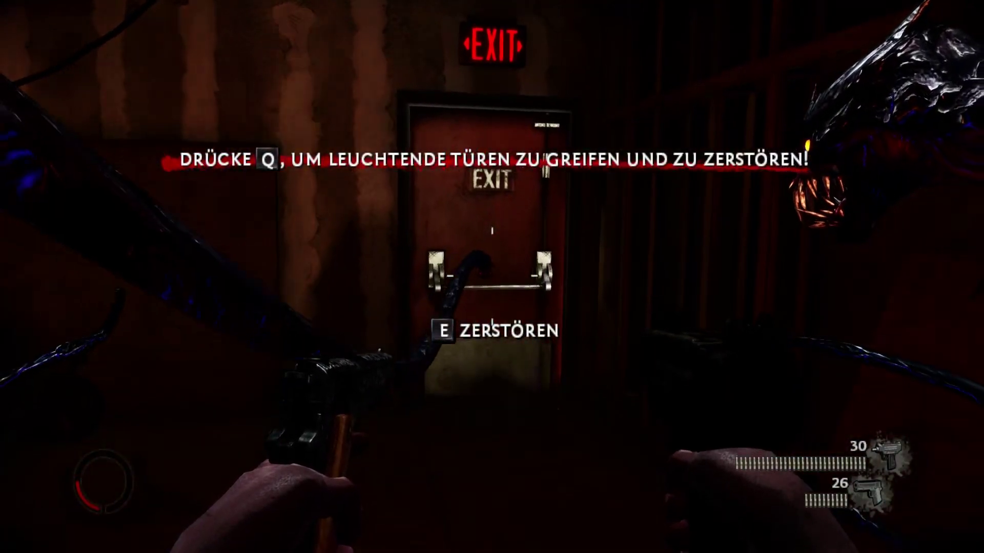
key(w)
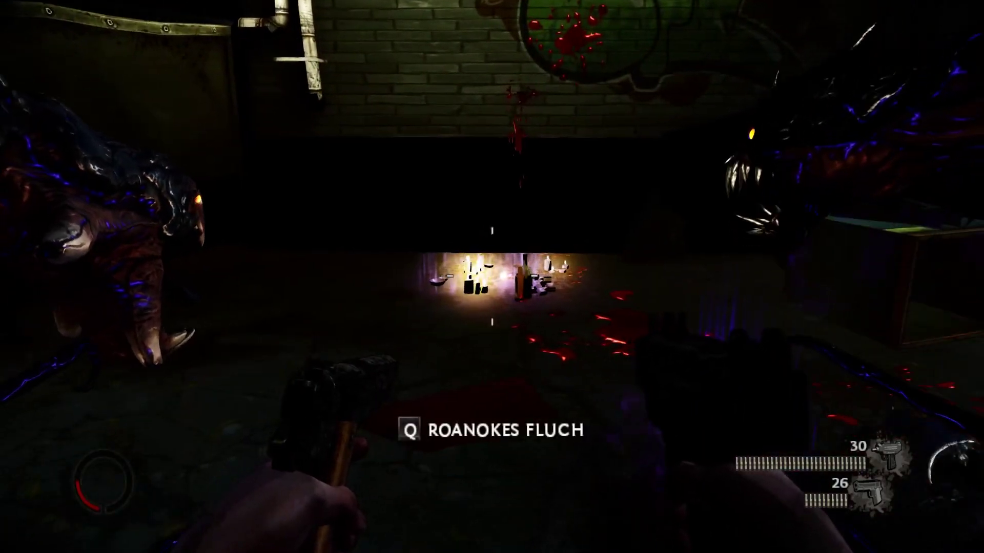
key(q)
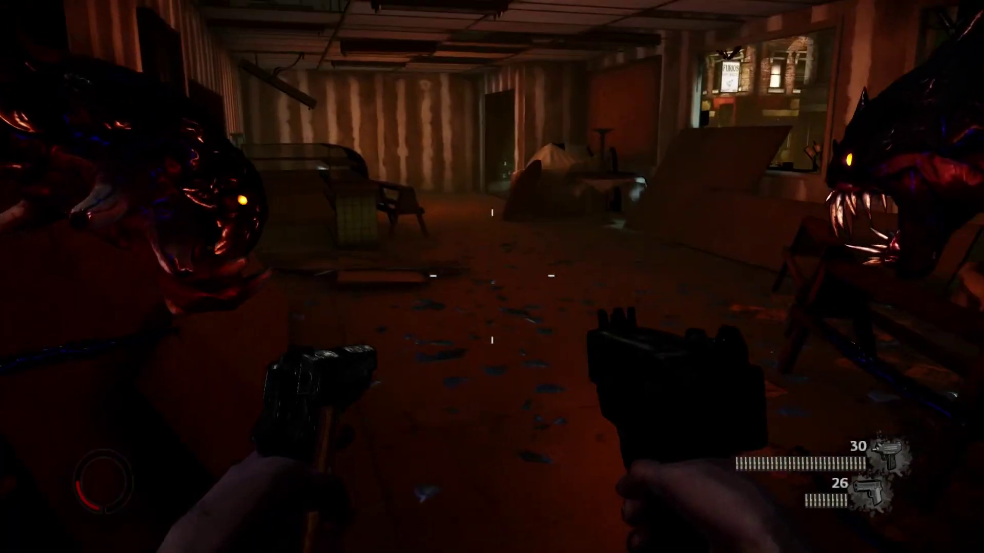
key(w)
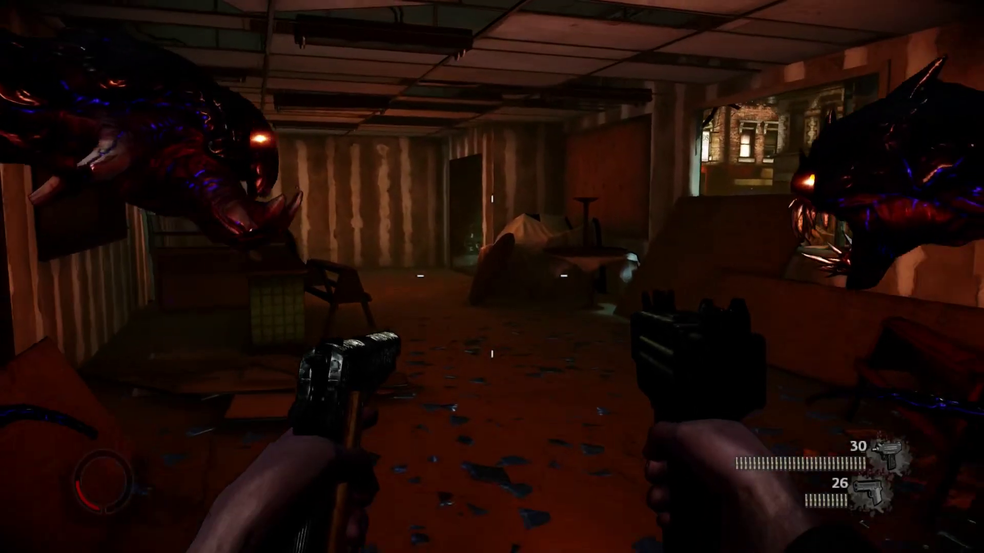
key(w)
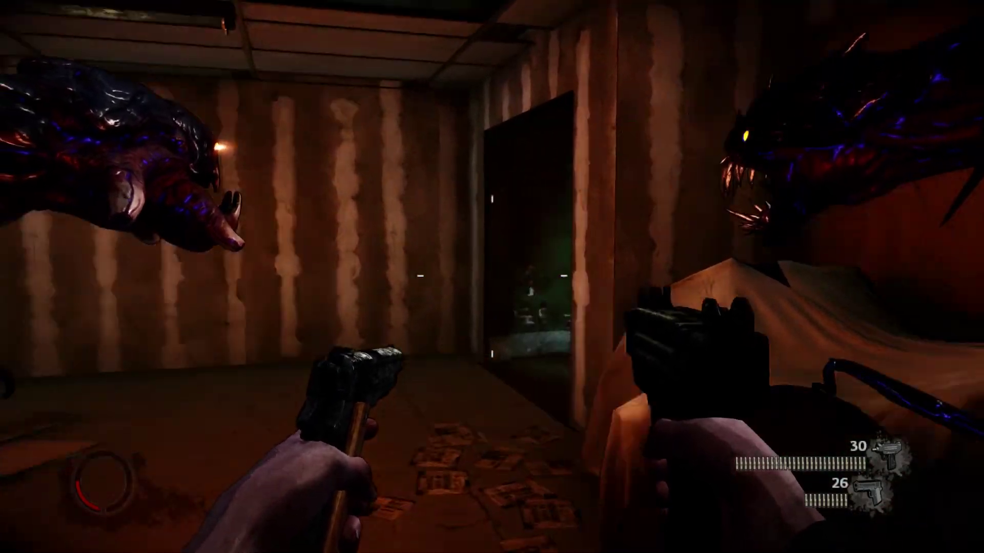
Step: Leave the level for the main menu and quit The Darkness II, accepting both confirmations
key(Escape)
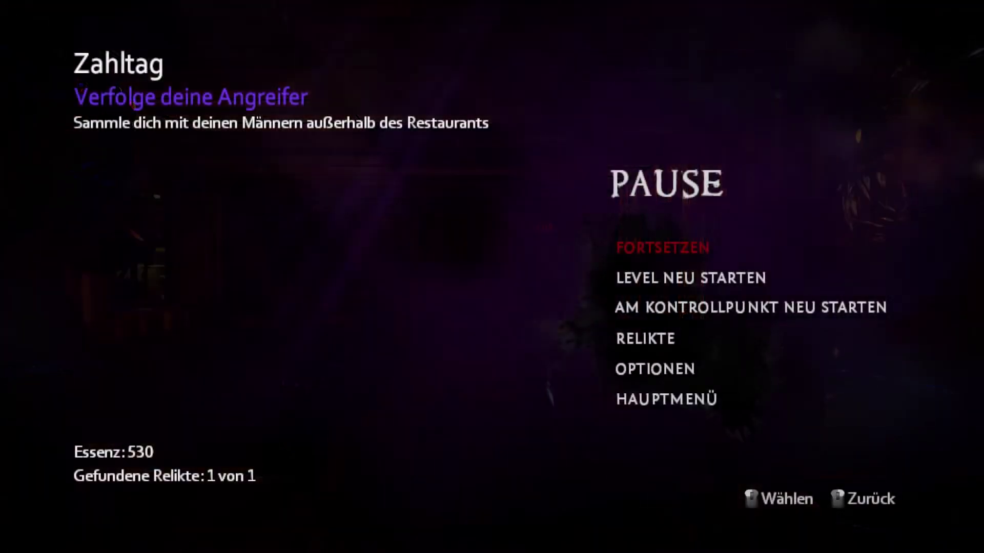
click(653, 402)
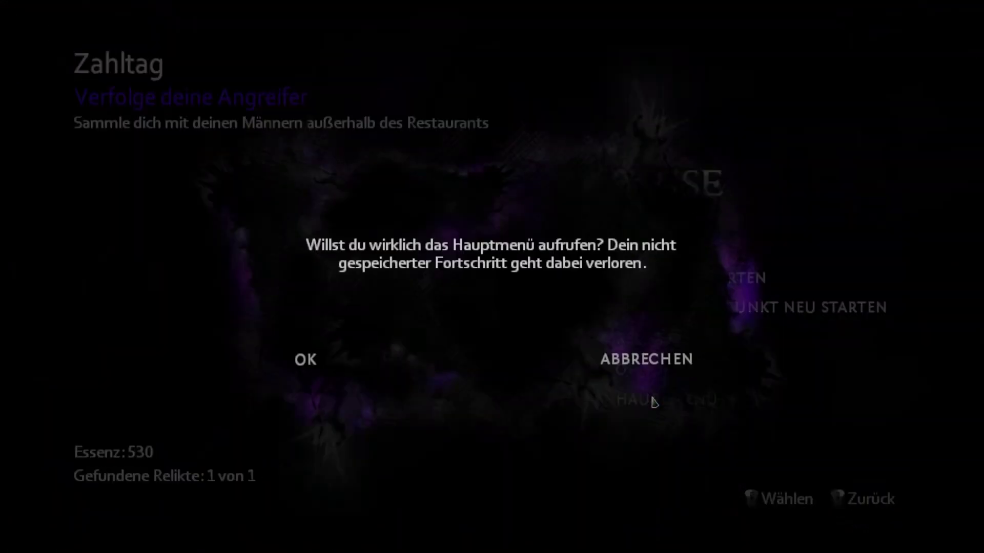
click(345, 369)
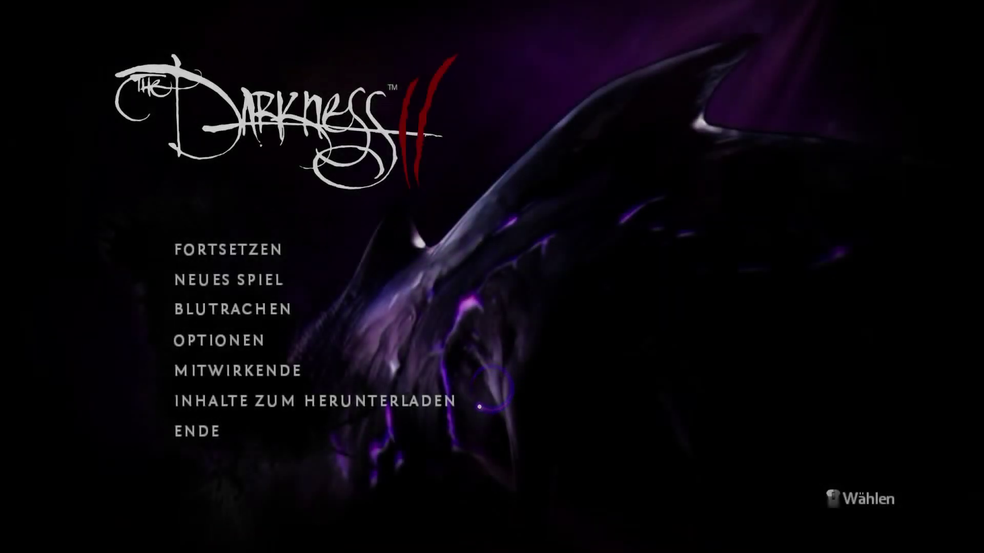
click(186, 436)
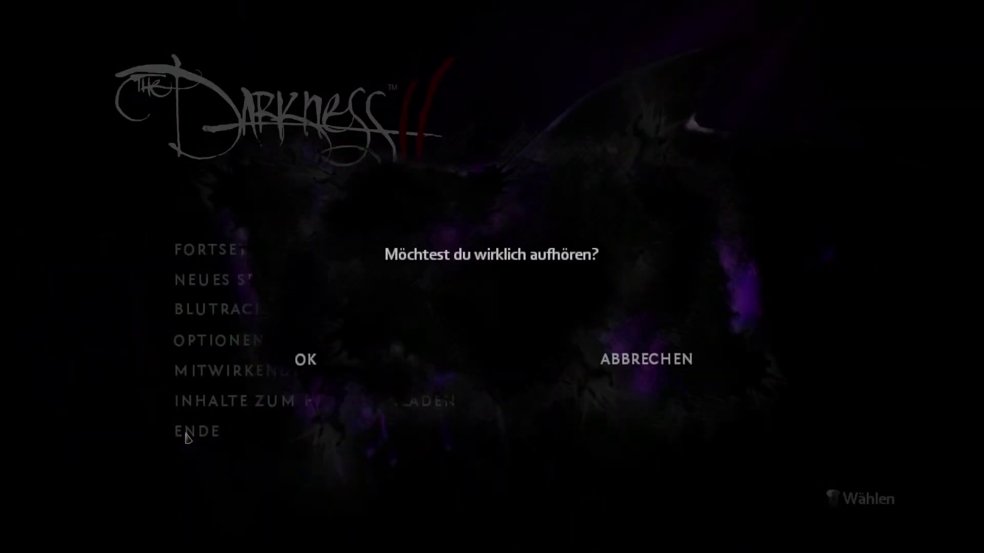
click(307, 358)
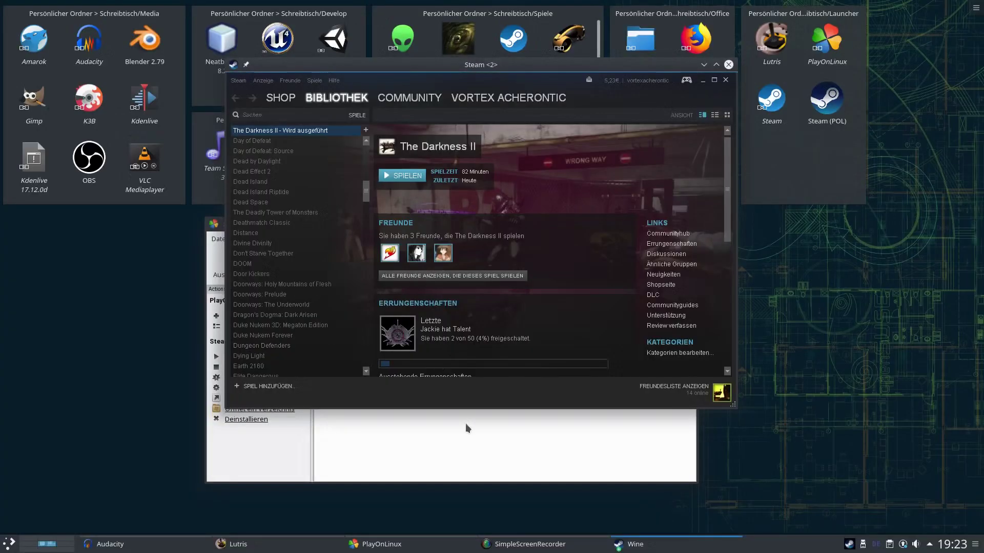
Step: Exit the Steam client and reposition the PlayOnLinux window on the desktop
click(238, 80)
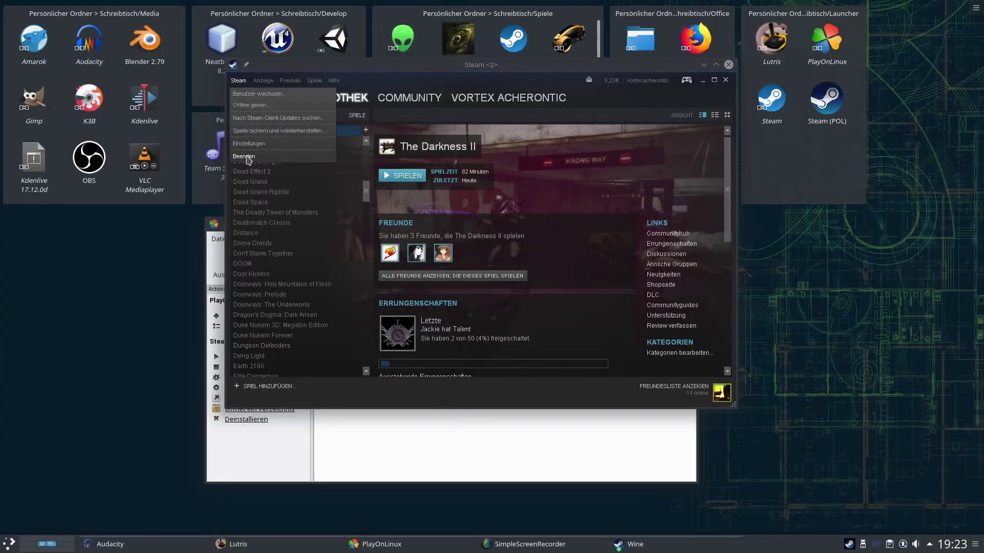
click(248, 156)
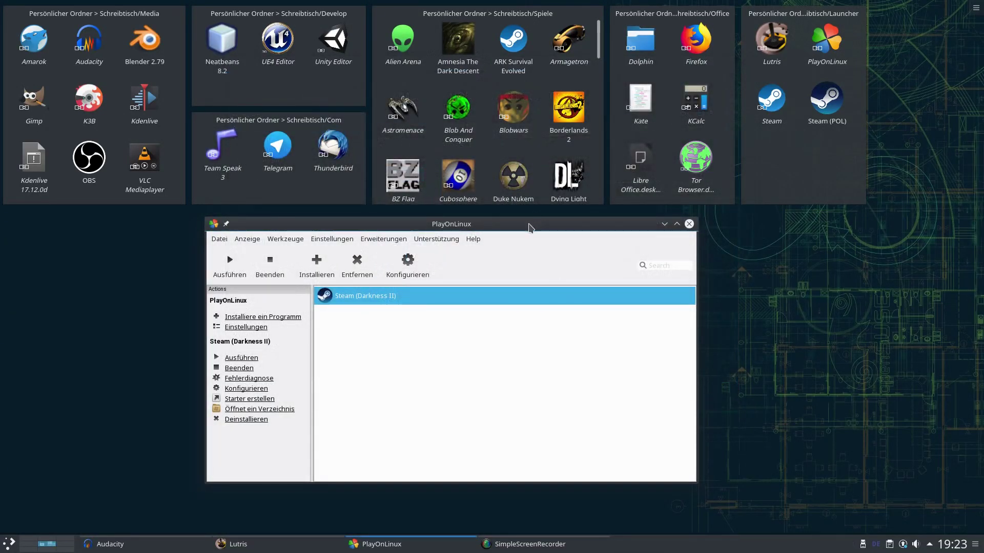
double_click(530, 223)
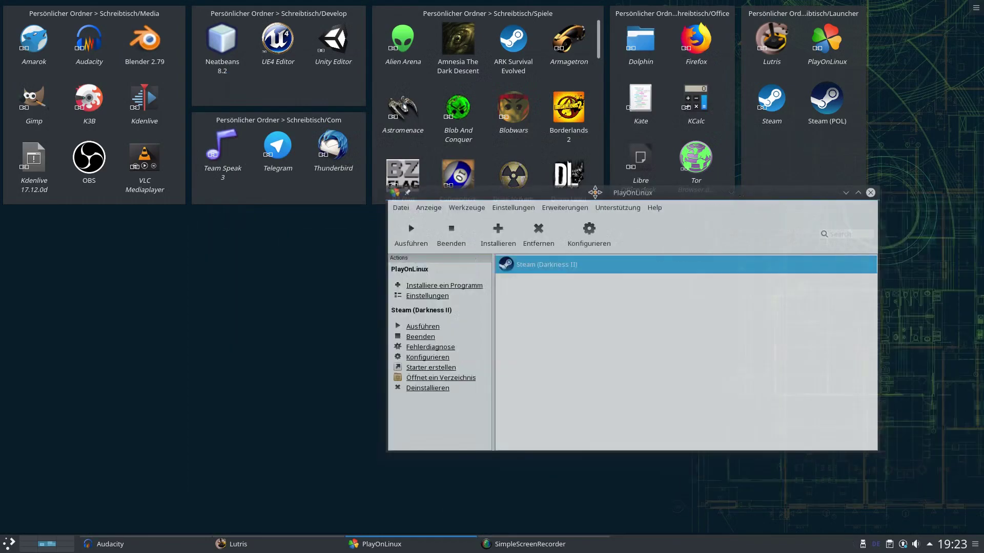
drag(594, 200, 526, 218)
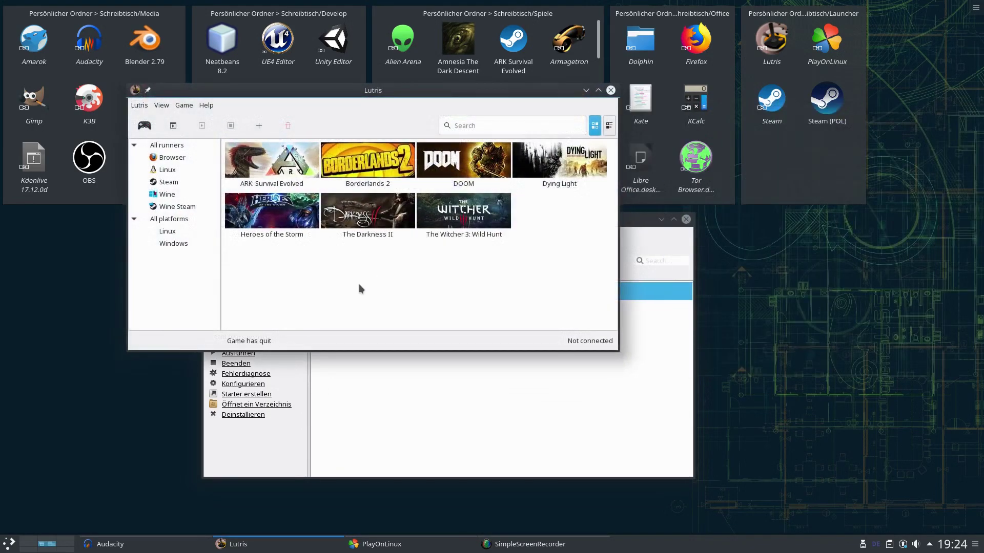
Step: Launch The Darkness II from the Lutris game library
right_click(347, 225)
click(337, 232)
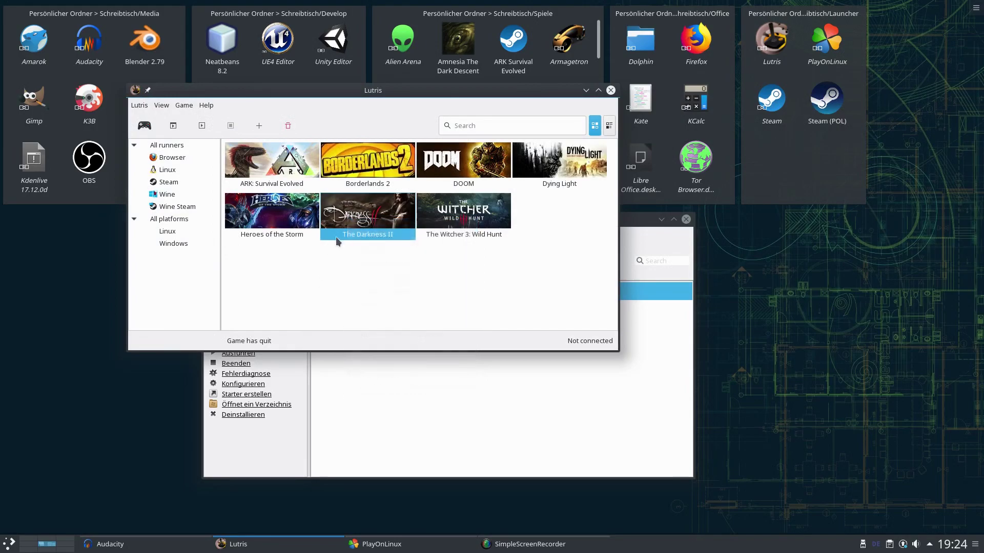
right_click(345, 210)
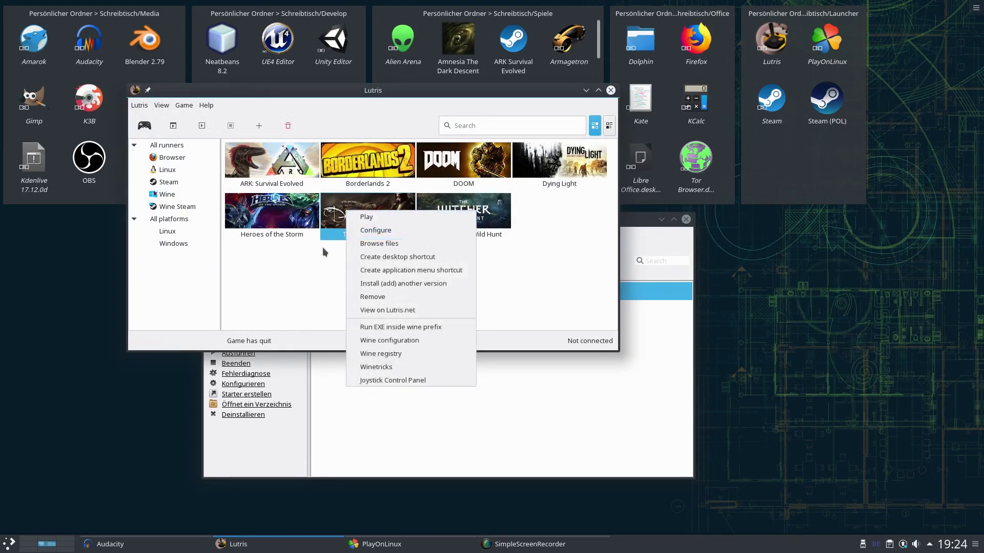
click(362, 221)
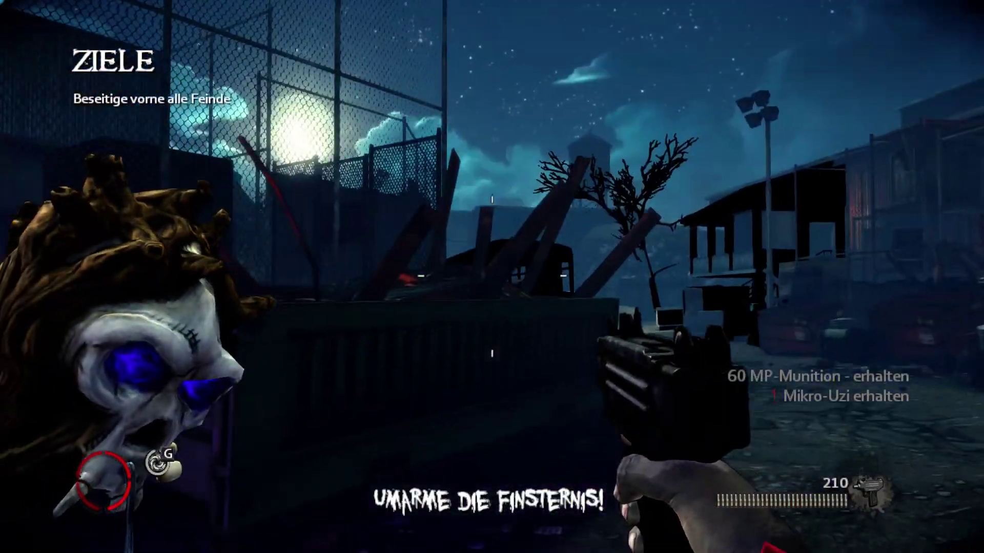
Step: Leave the running level and quit The Darkness II to get back to Lutris
click(492, 277)
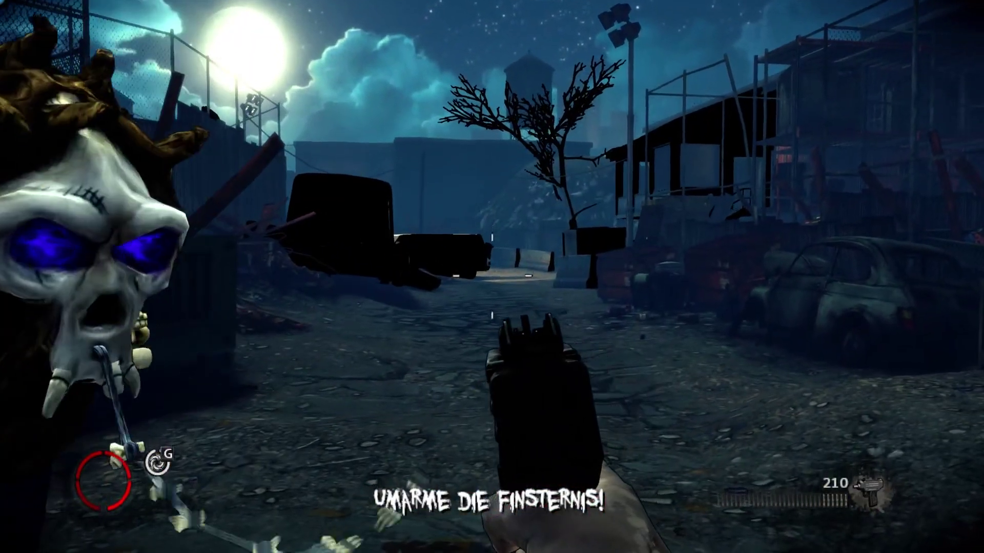
key(Escape)
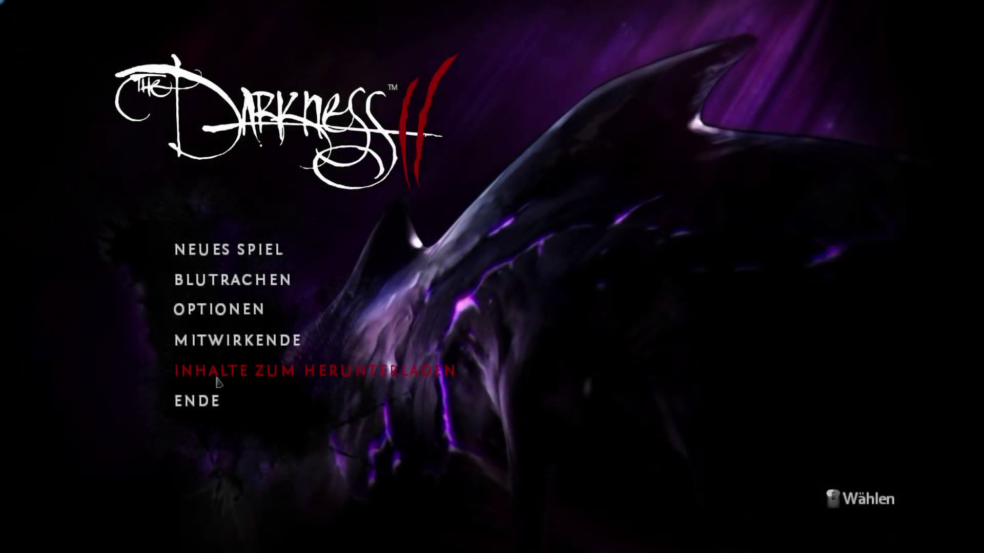
click(206, 401)
click(320, 363)
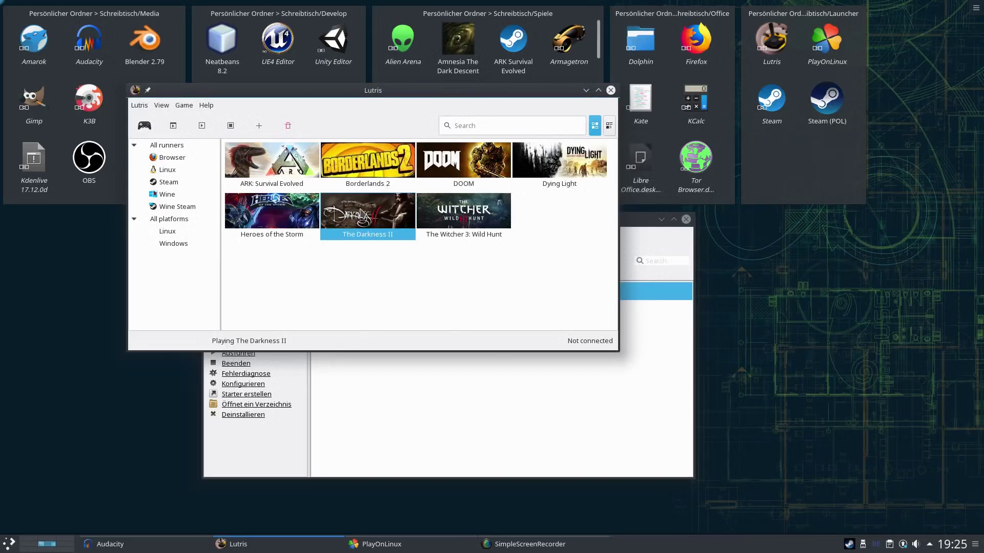
Step: Set the Wine version for The Darkness II to darkness2-1.9.12-i386 in its runner options and save the configuration
right_click(353, 211)
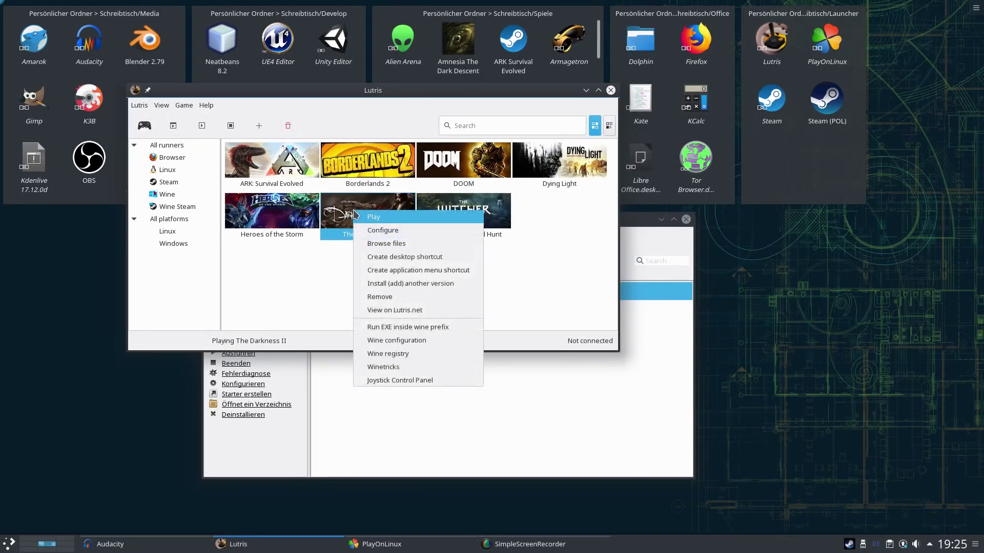
click(378, 231)
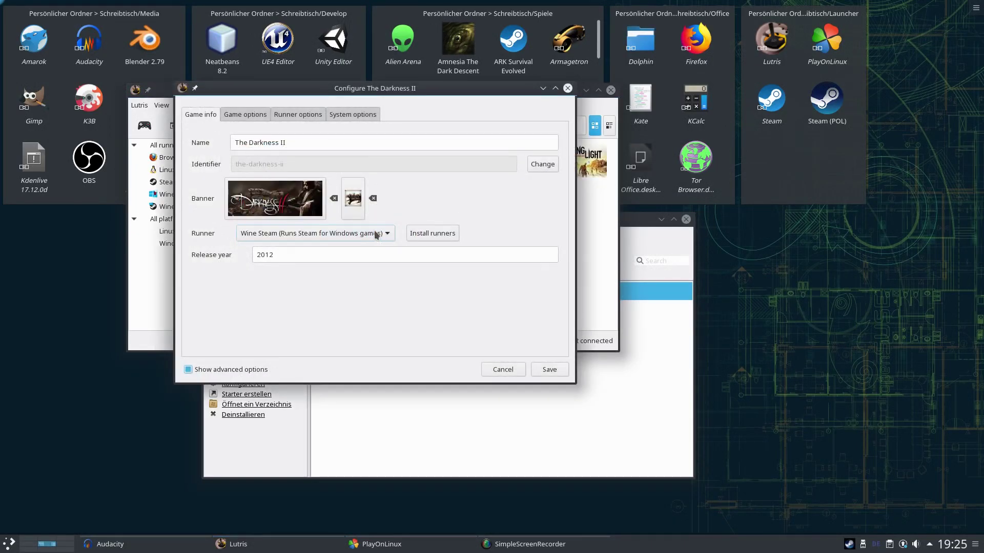
click(293, 116)
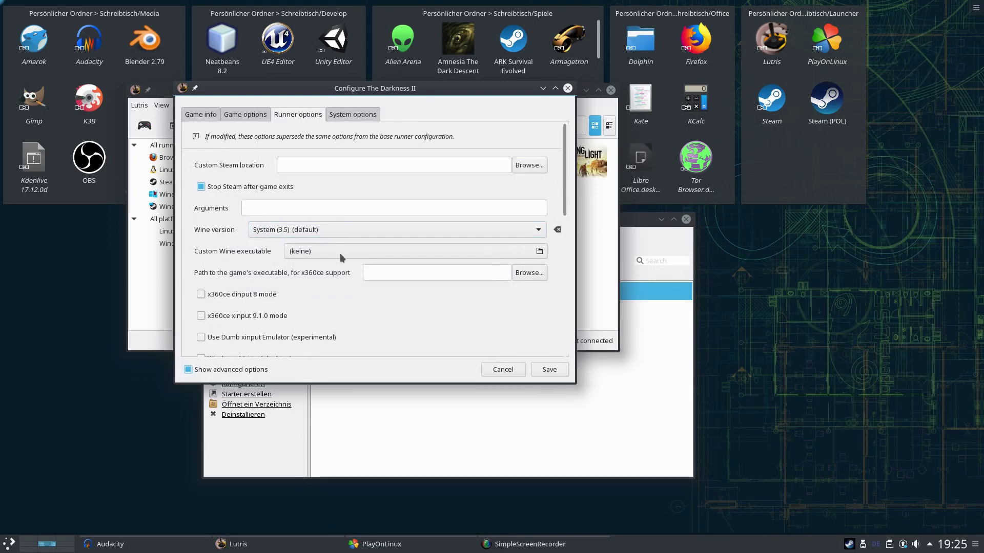
click(334, 228)
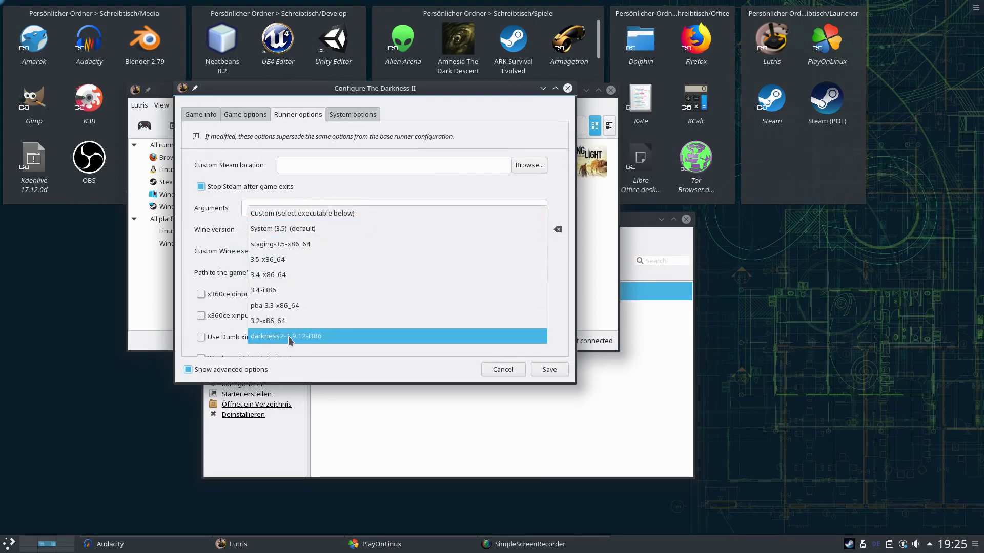
click(316, 338)
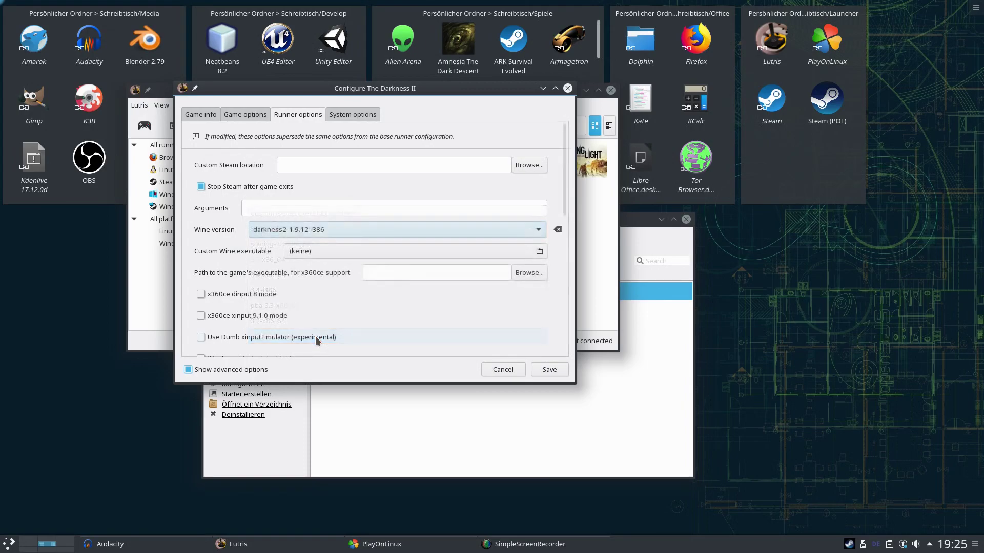
click(547, 368)
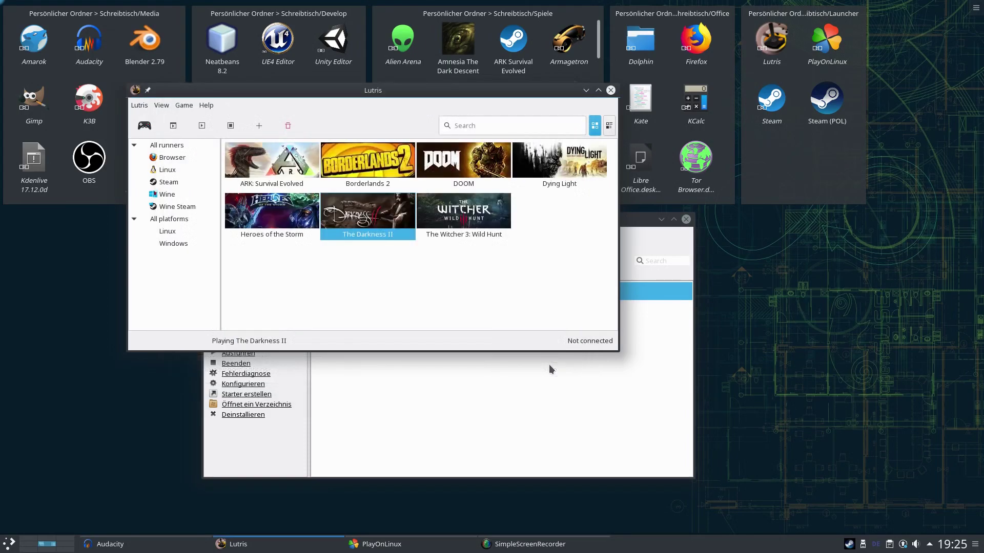
Step: Try to launch The Darkness II, starting and cancelling the Wine Gecko installation and closing the steamwebhelper.exe error dialogs
click(201, 125)
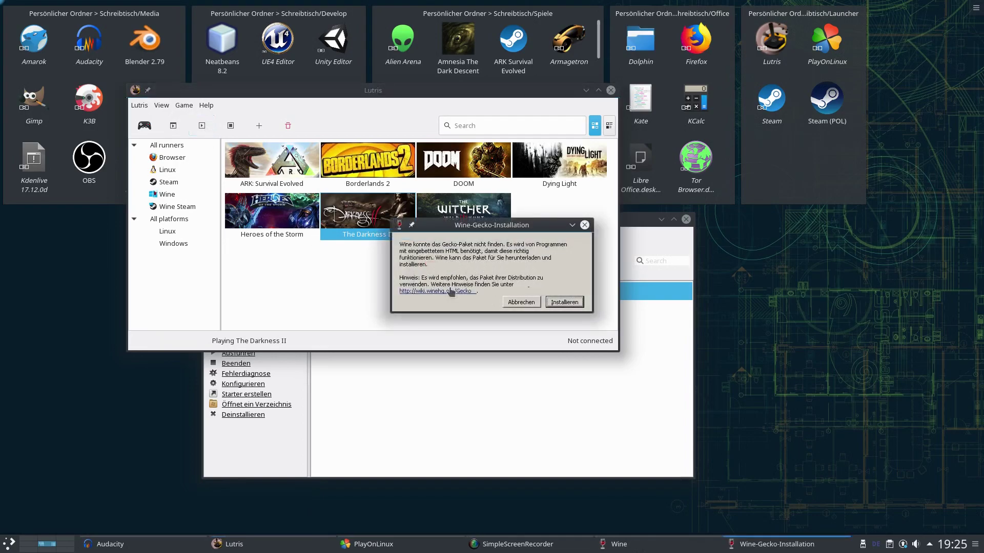
click(564, 302)
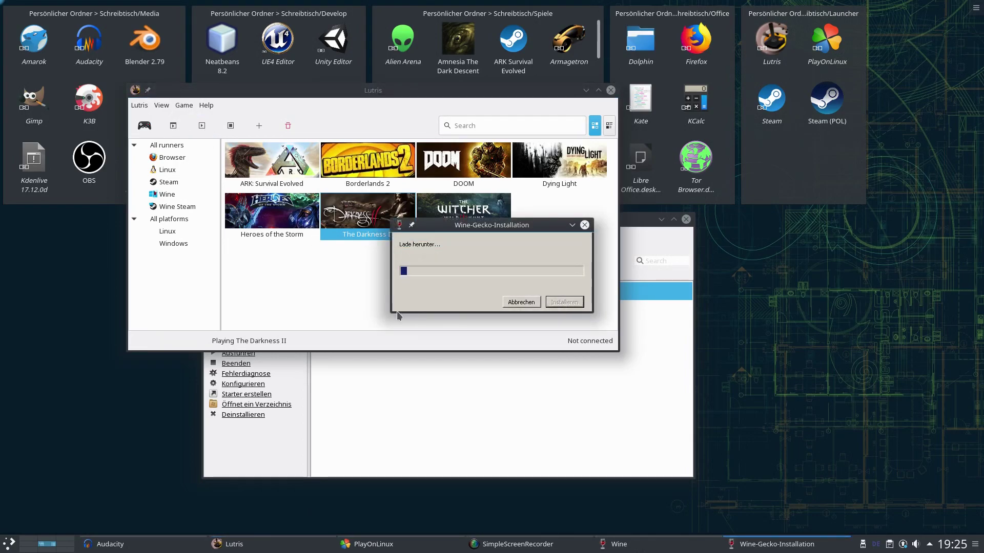
click(521, 302)
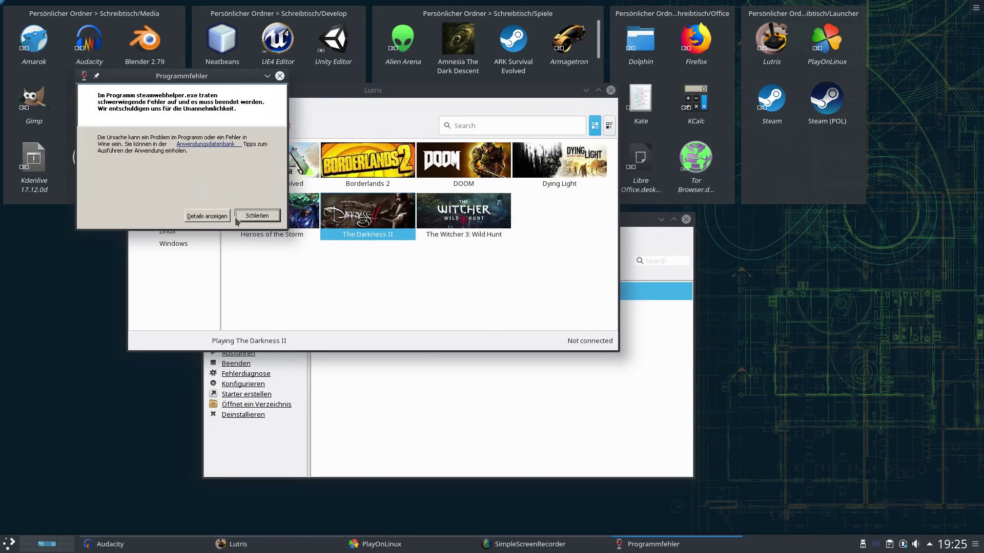
click(239, 219)
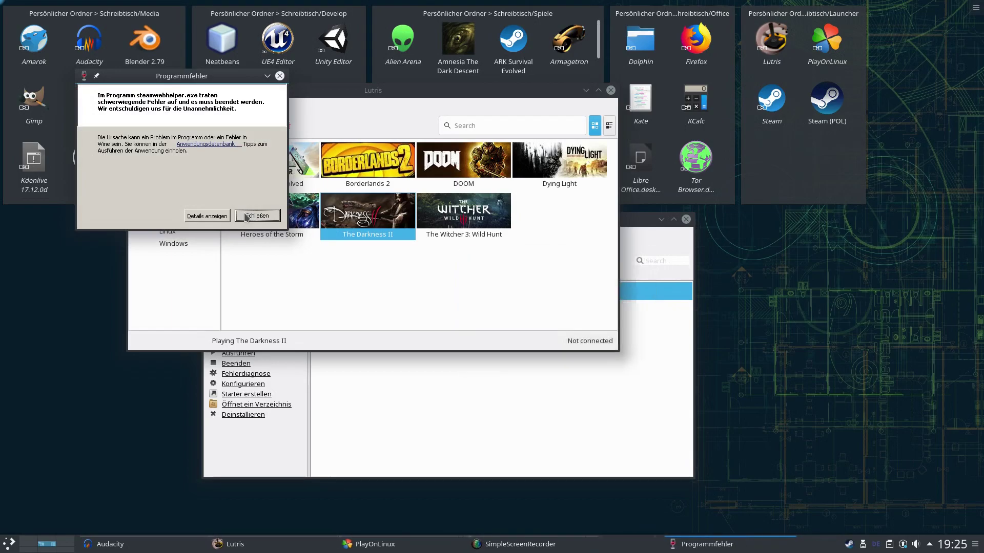
click(246, 217)
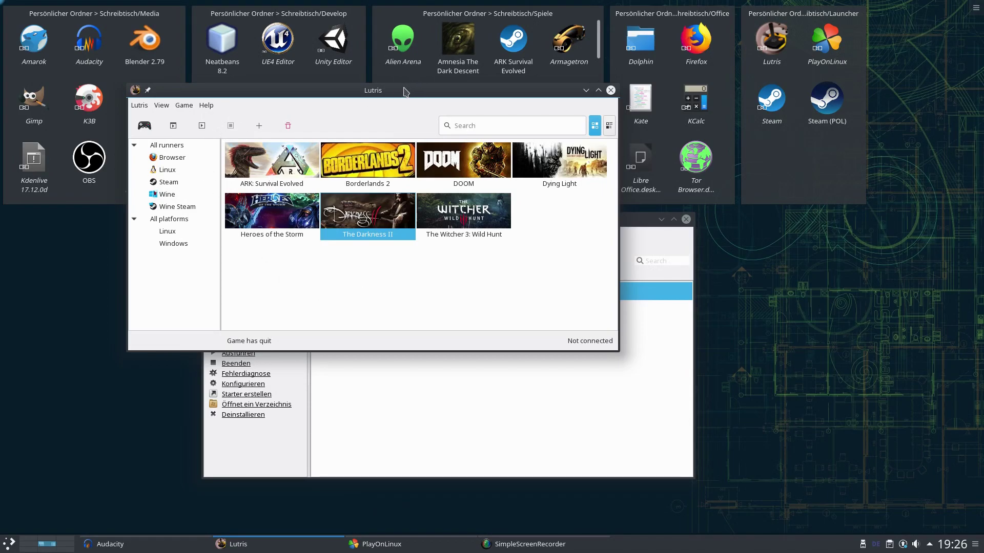
Step: Launch The Darkness II again from the Lutris library, dismissing the steamwebhelper.exe error dialogs
click(192, 128)
click(249, 216)
click(249, 215)
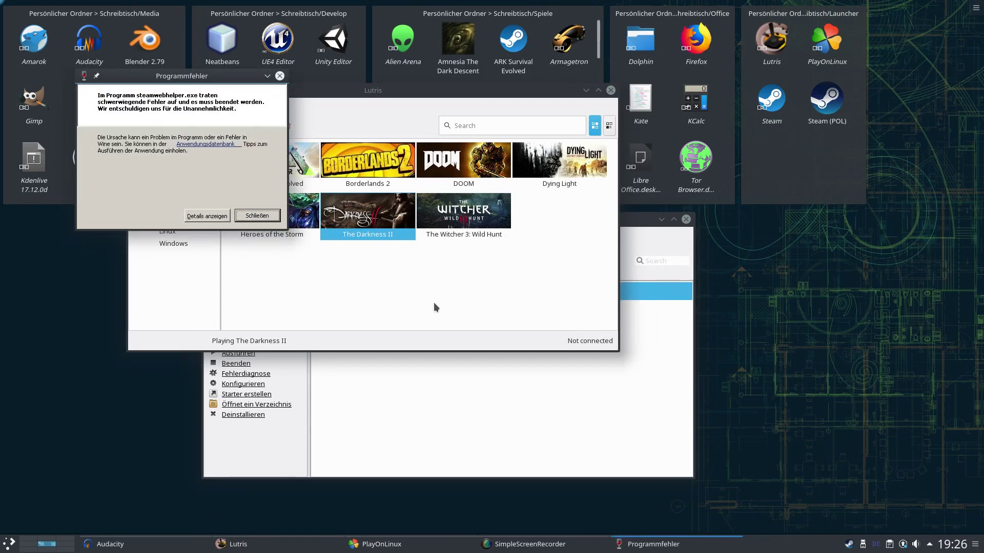
key(ctrl+F9)
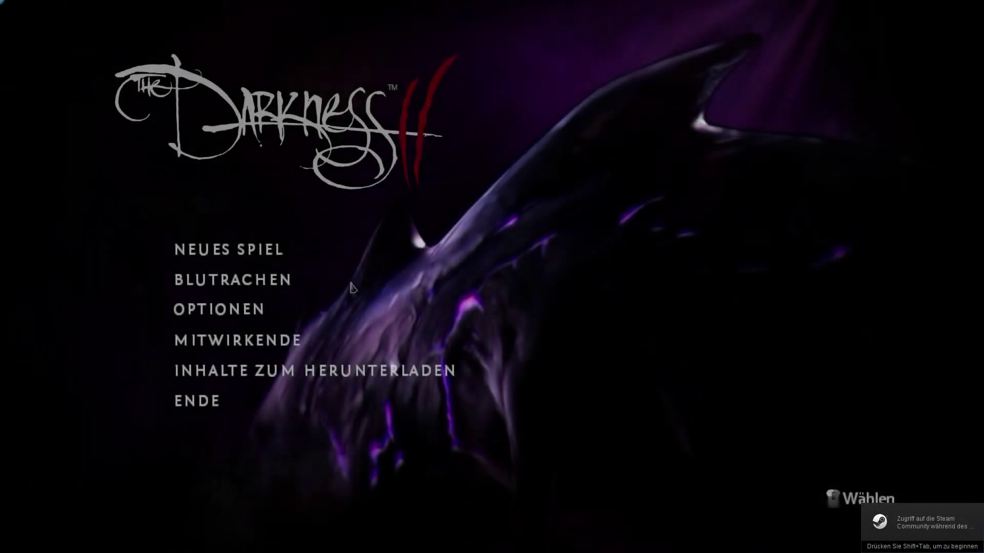
Step: Enter the Blutrachen mode from the game's main menu and try out the weapons in the level
click(201, 285)
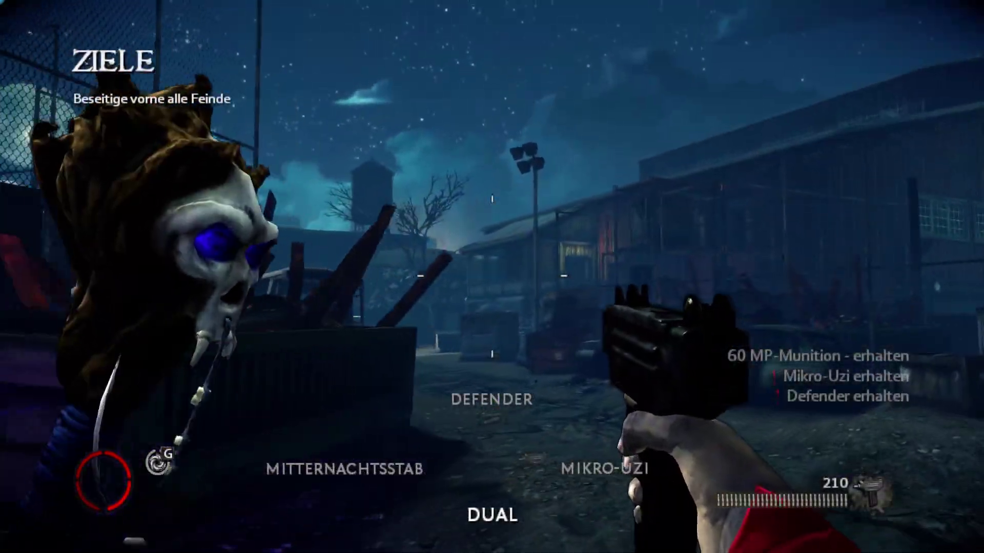
click(492, 277)
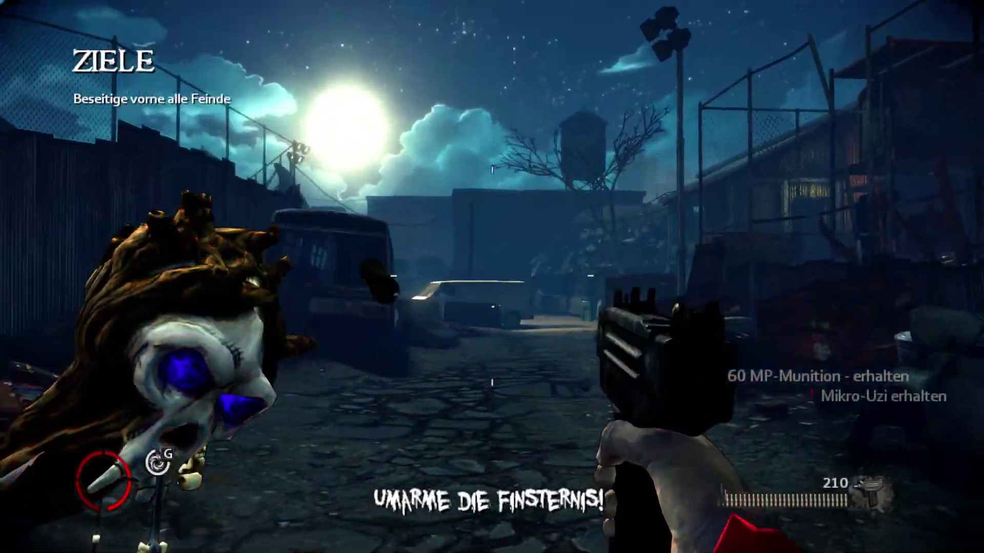
click(491, 276)
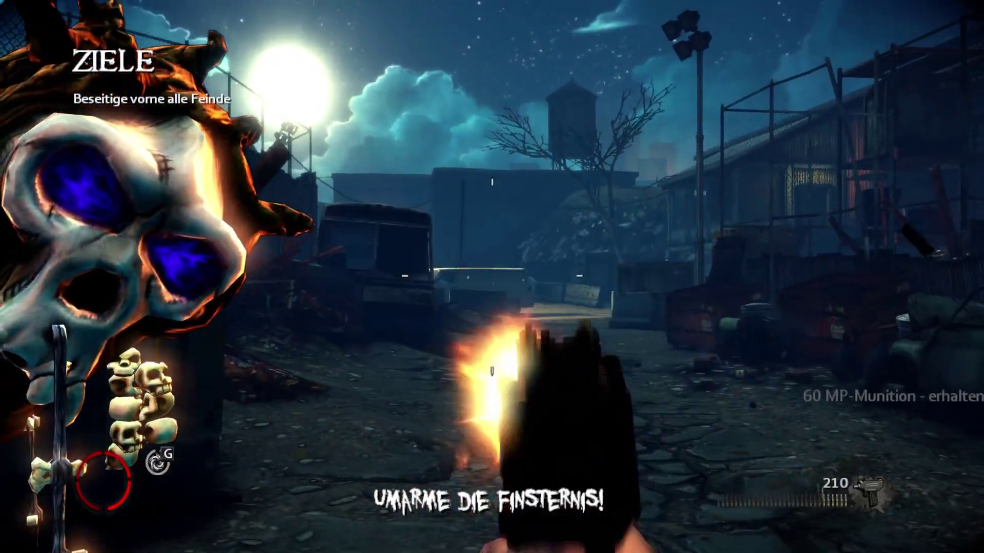
Step: Leave the running level and quit The Darkness II, confirming the exit
key(Escape)
click(666, 339)
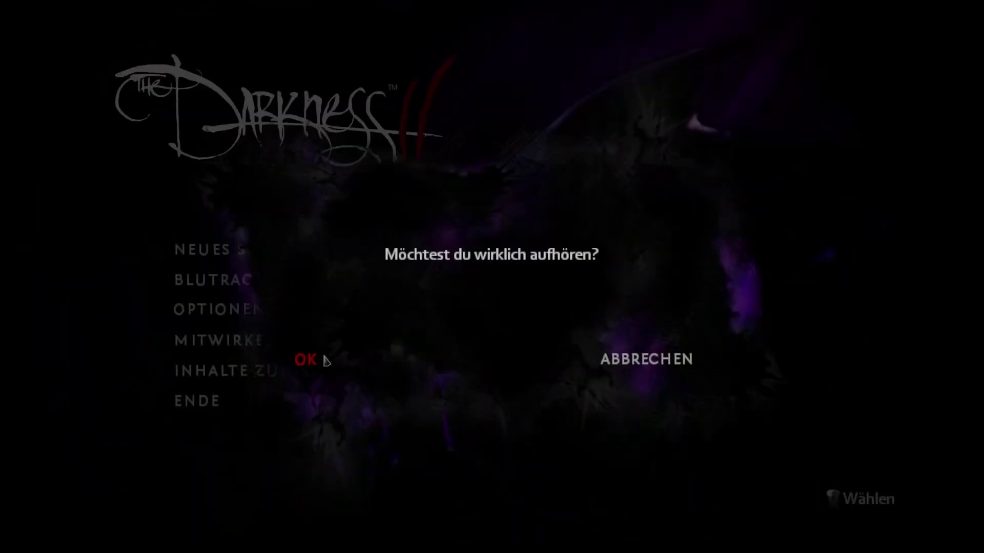
click(326, 358)
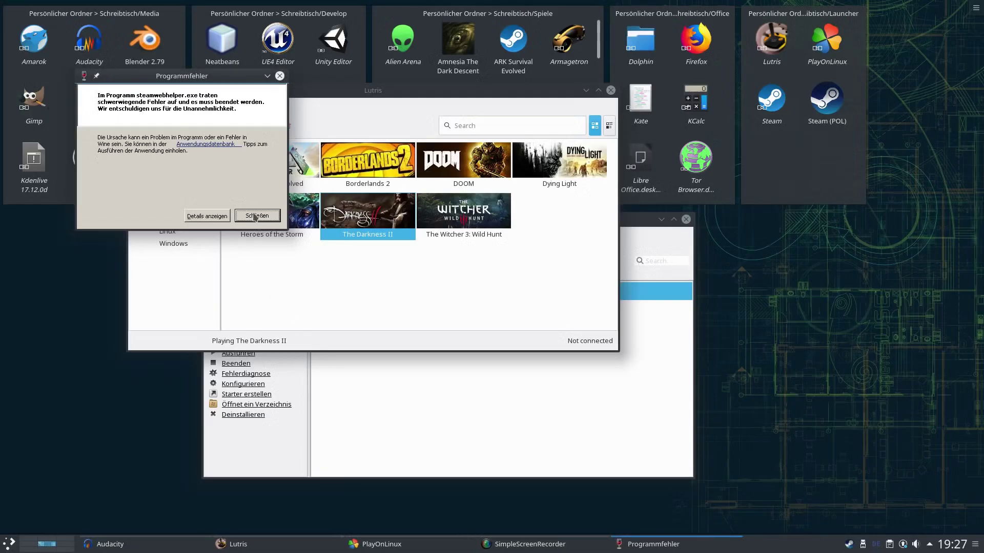
Step: Exit the Windows Steam client and close the remaining steamwebhelper.exe error dialogs
click(257, 216)
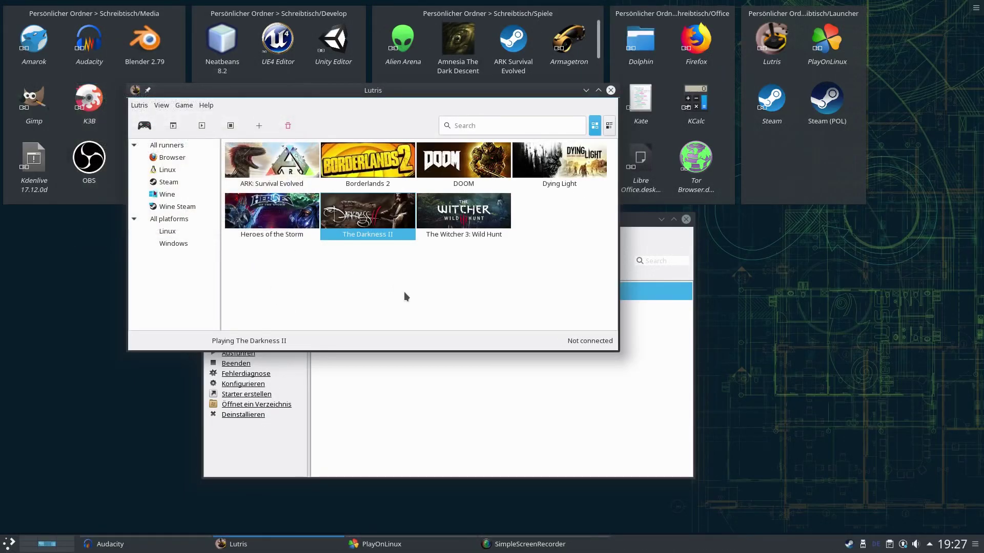
right_click(849, 544)
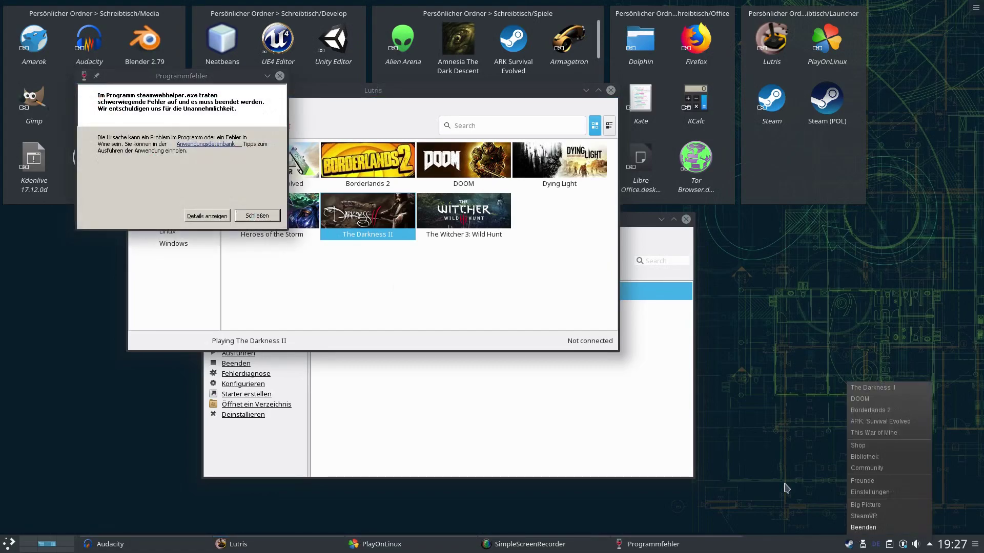
click(863, 527)
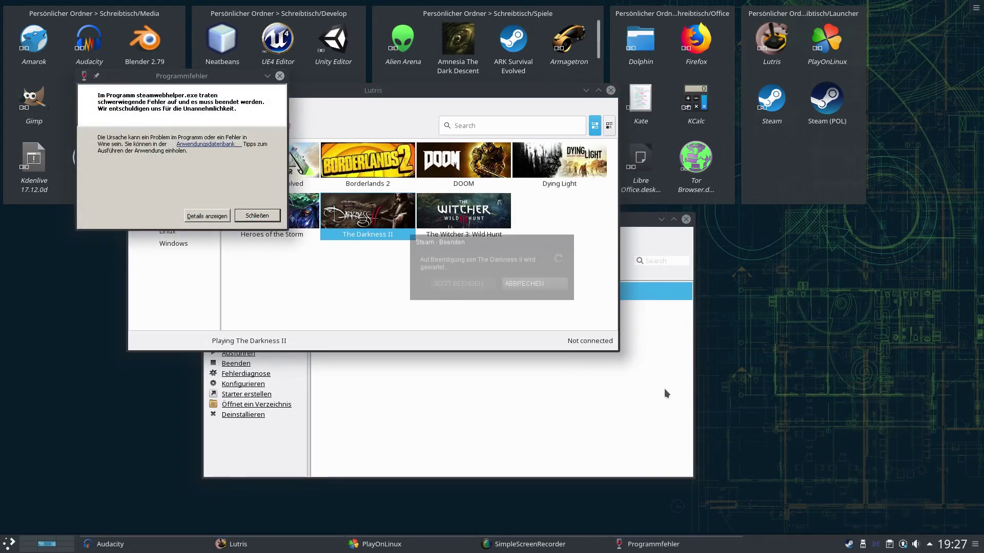
click(246, 222)
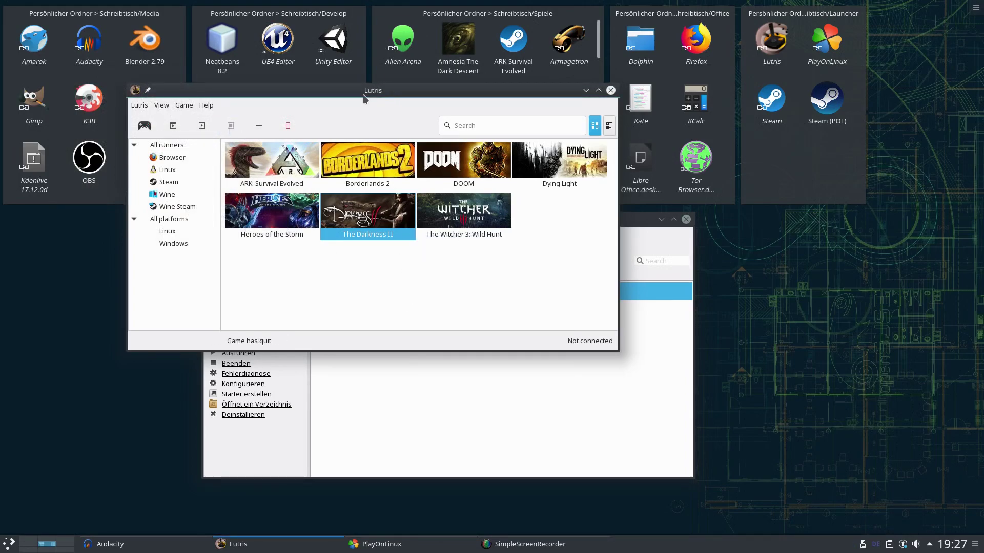
Step: Move the Lutris and PlayOnLinux windows apart on the desktop so that both can be seen
drag(389, 90, 704, 57)
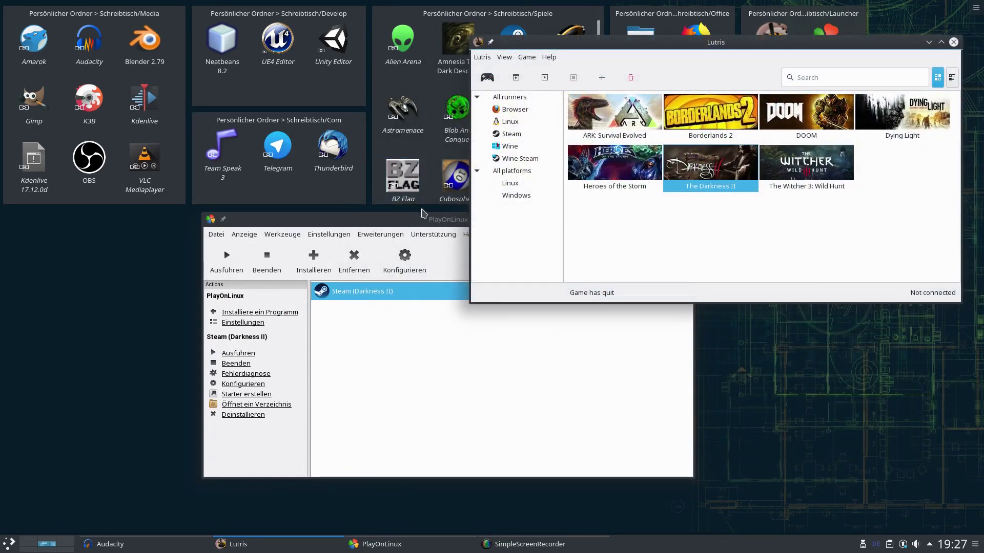
drag(404, 217, 219, 229)
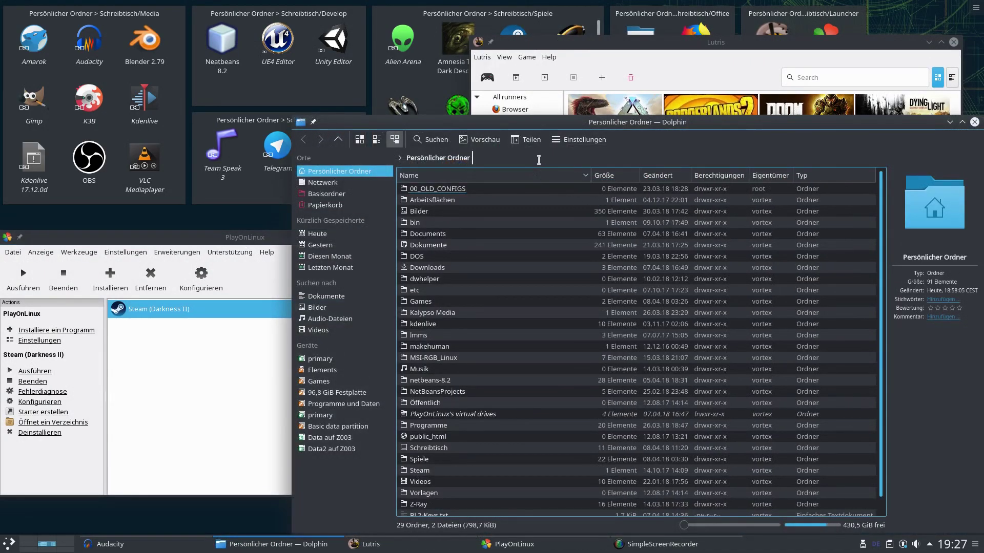
Step: In Dolphin, open the .local/share/lutris/runners/wine folder inside the home directory
click(605, 153)
text(.loc)
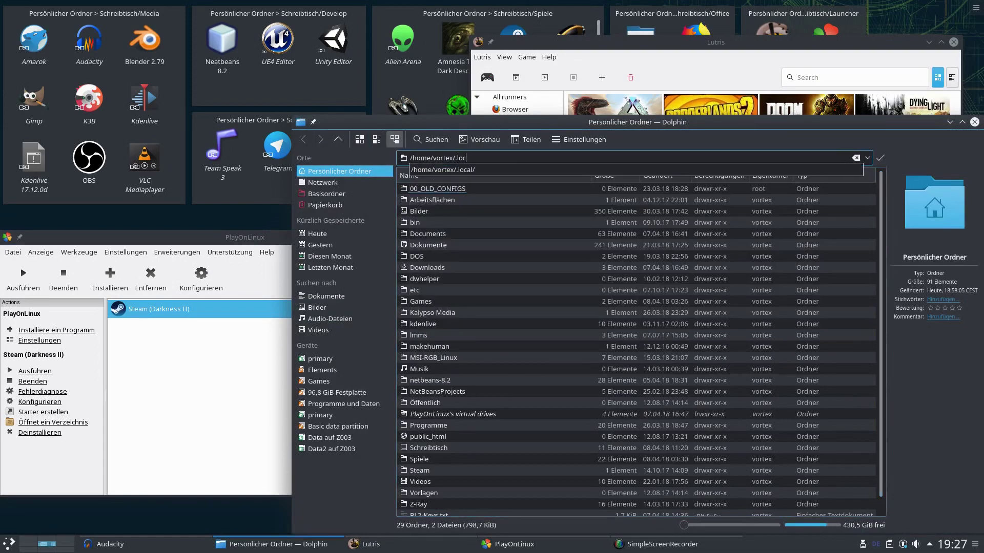
text(al/share/lu)
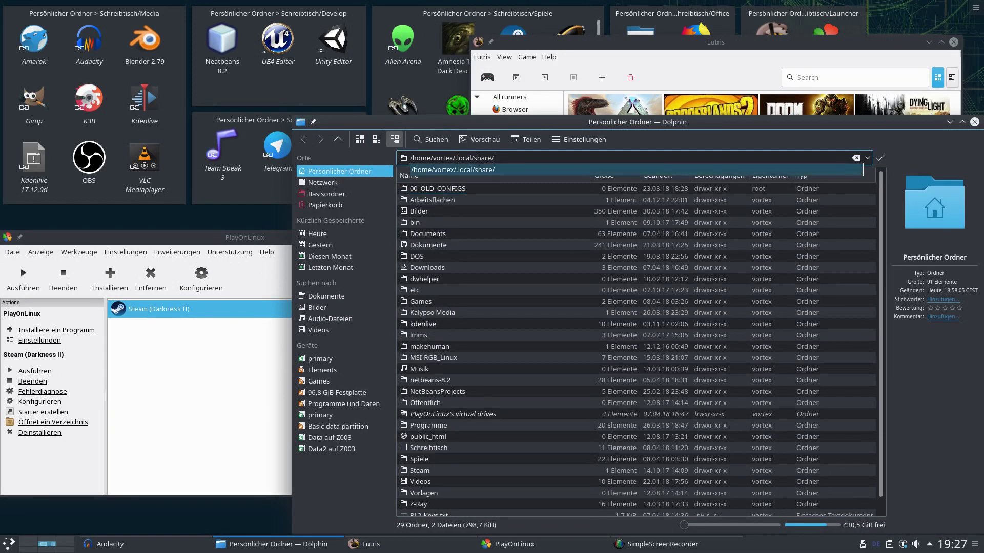
click(553, 170)
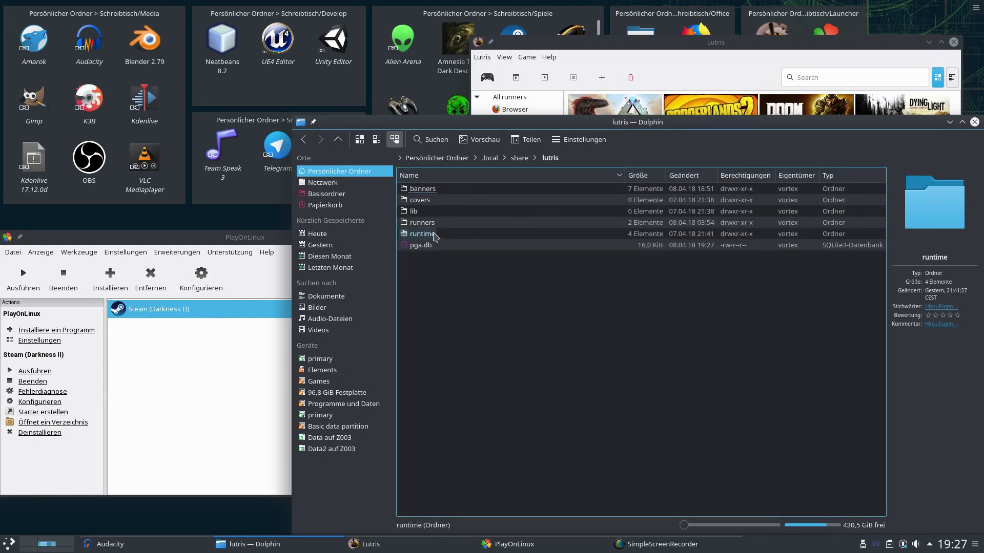
click(422, 222)
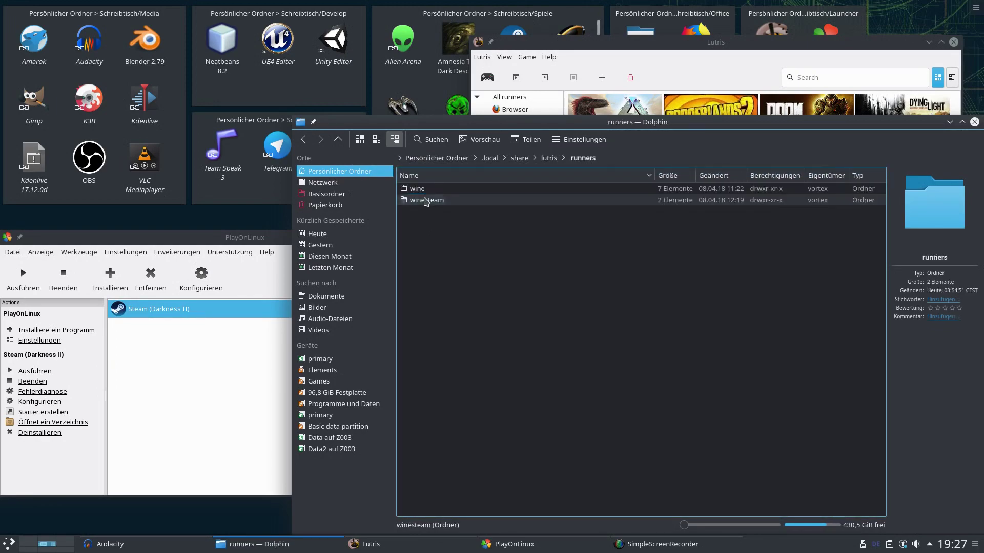
click(417, 189)
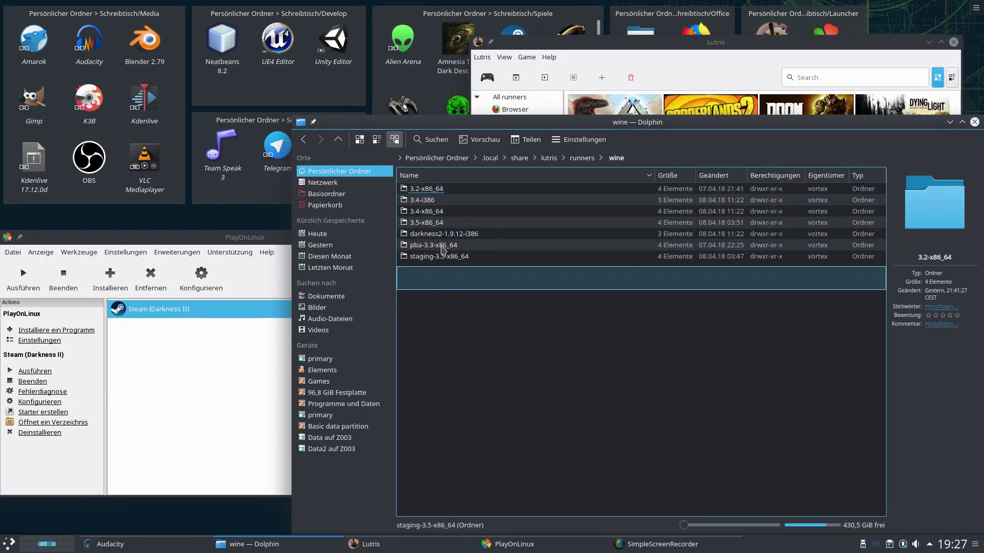
Step: Examine the installed Wine build folders, selecting 3.5-x86_64 and finally darkness2-1.9.12-i386
key(ctrl+a)
click(479, 325)
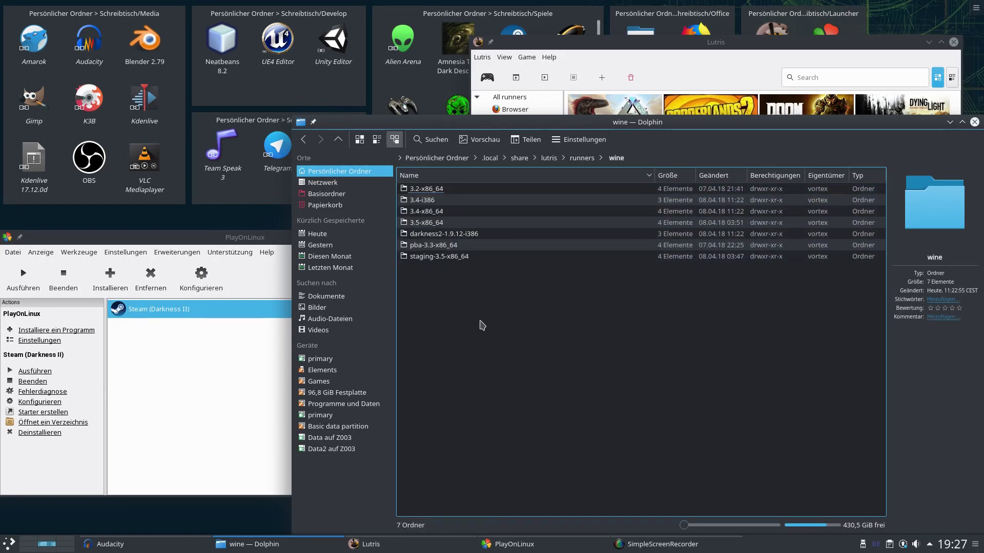
click(464, 234)
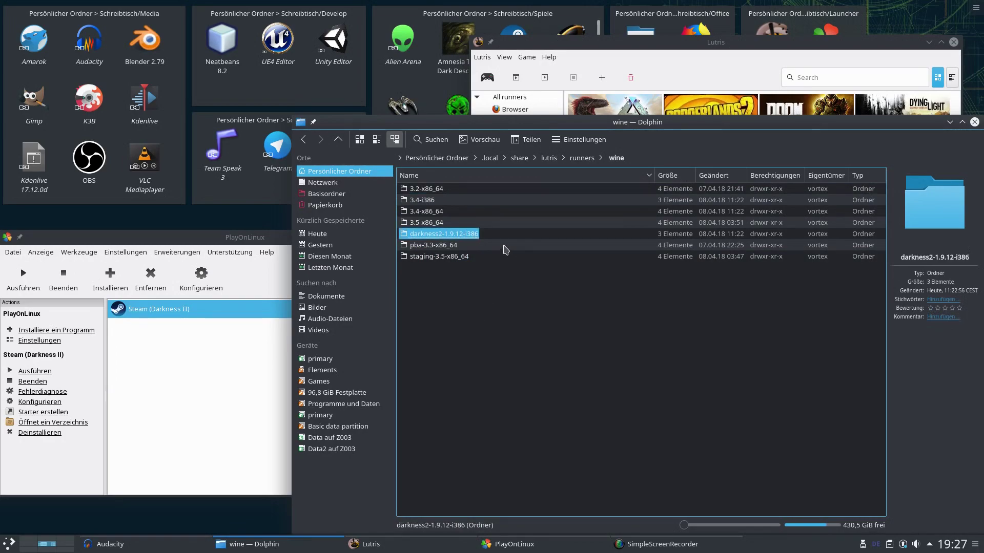
text(3.5)
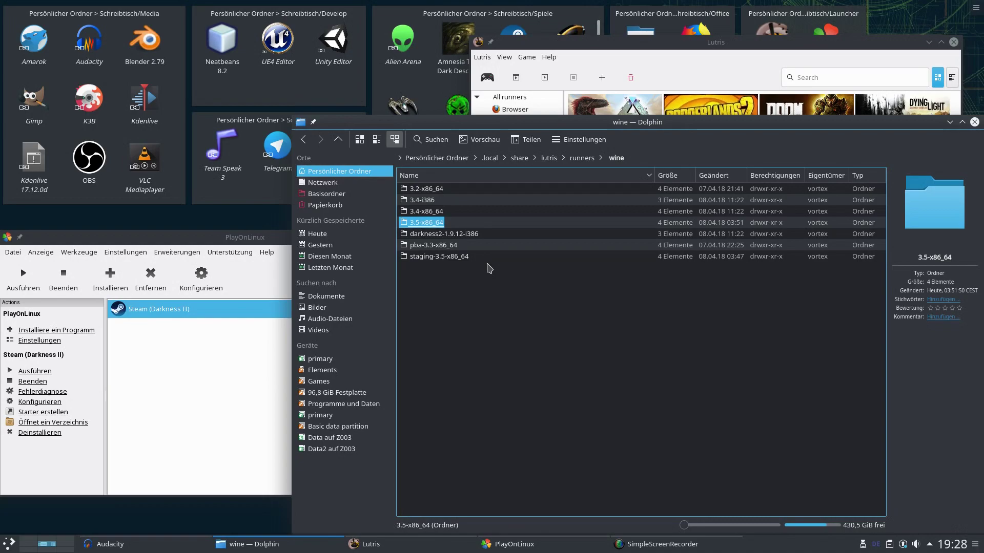
click(472, 235)
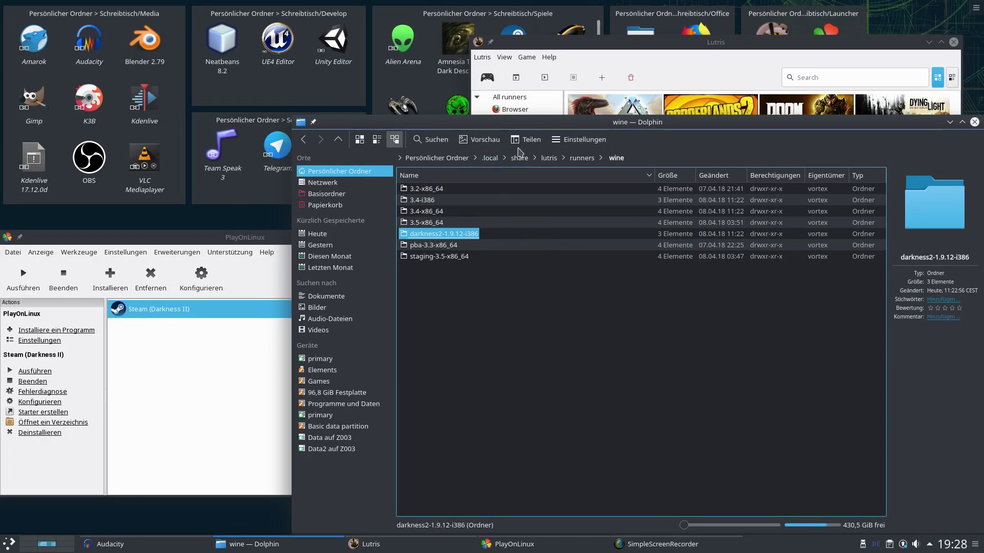
Step: Split the Dolphin view, open the .PlayOnLinux/wine folder in the second pane, and reposition the window
click(525, 140)
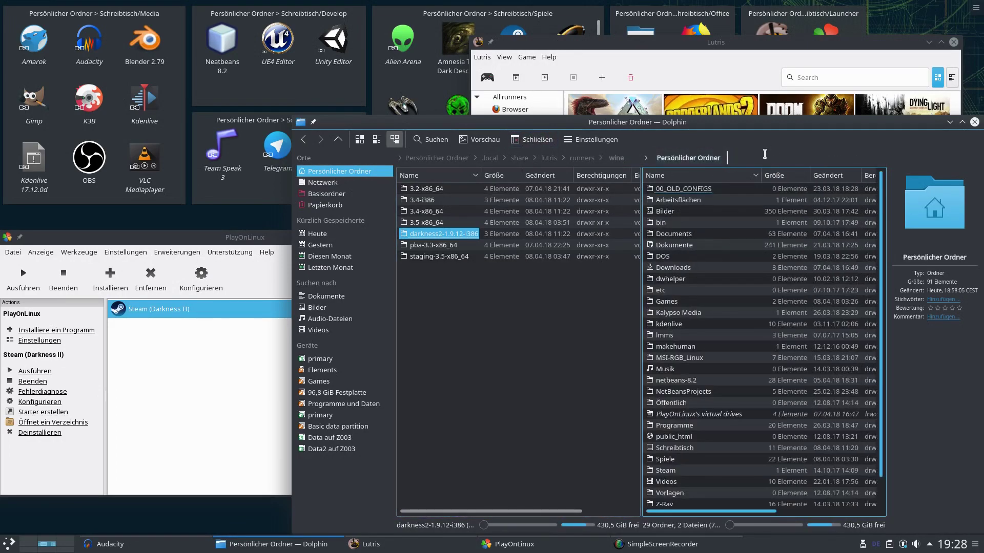
click(764, 154)
text(.)
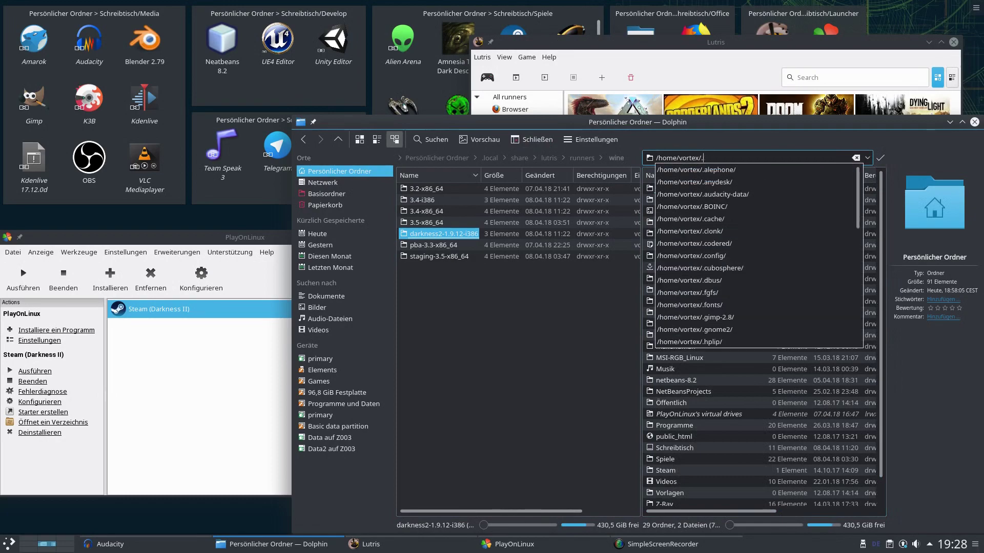
text(Pl)
click(766, 169)
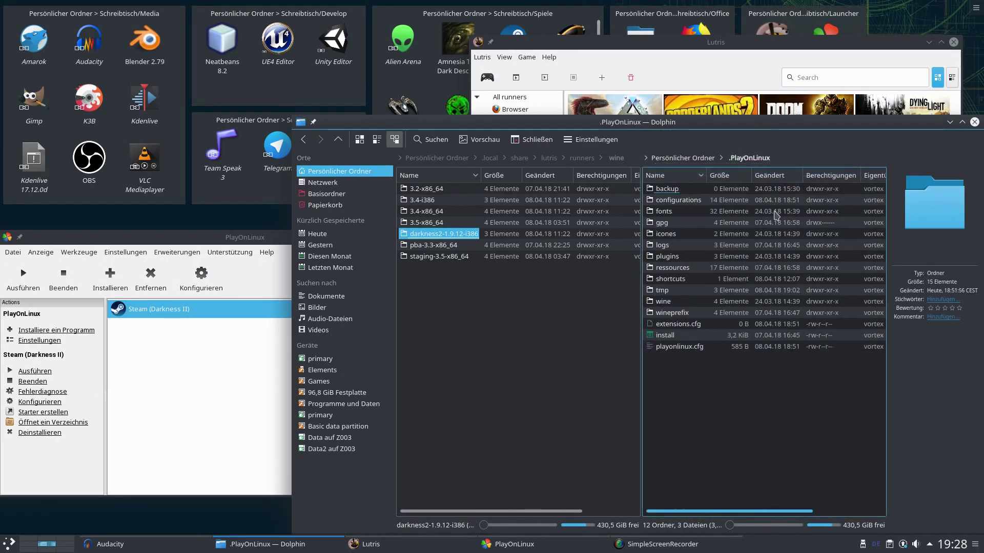
click(666, 303)
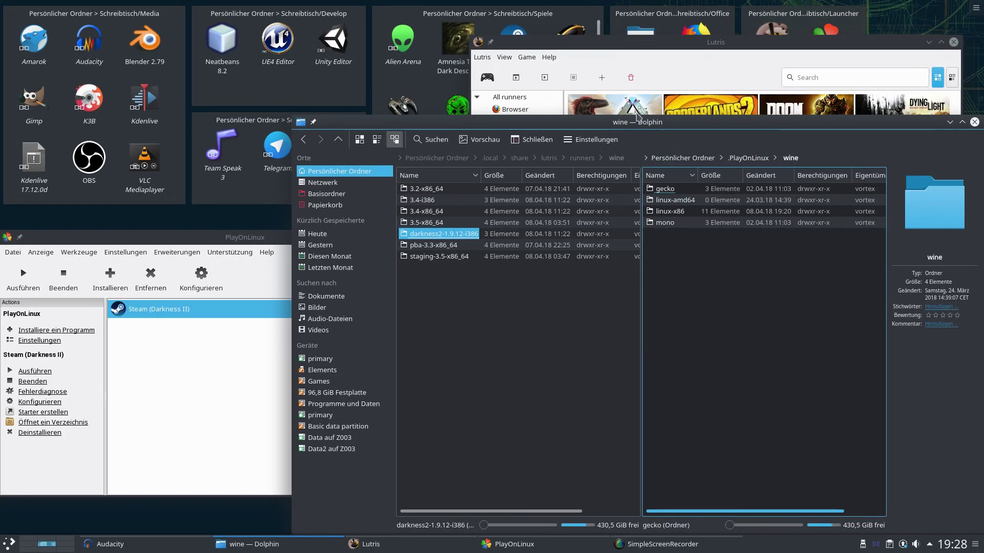
drag(634, 122, 463, 77)
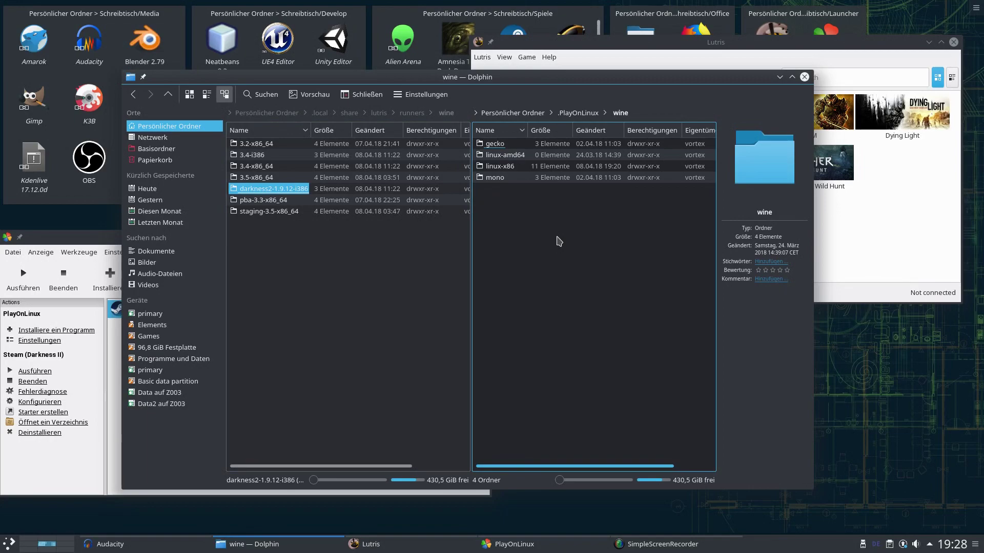
Step: Copy the darkness2-1.9.12-i386 folder from the Lutris Wine runners into PlayOnLinux's wine/linux-x86 folder and dismiss the copy notifications
click(277, 189)
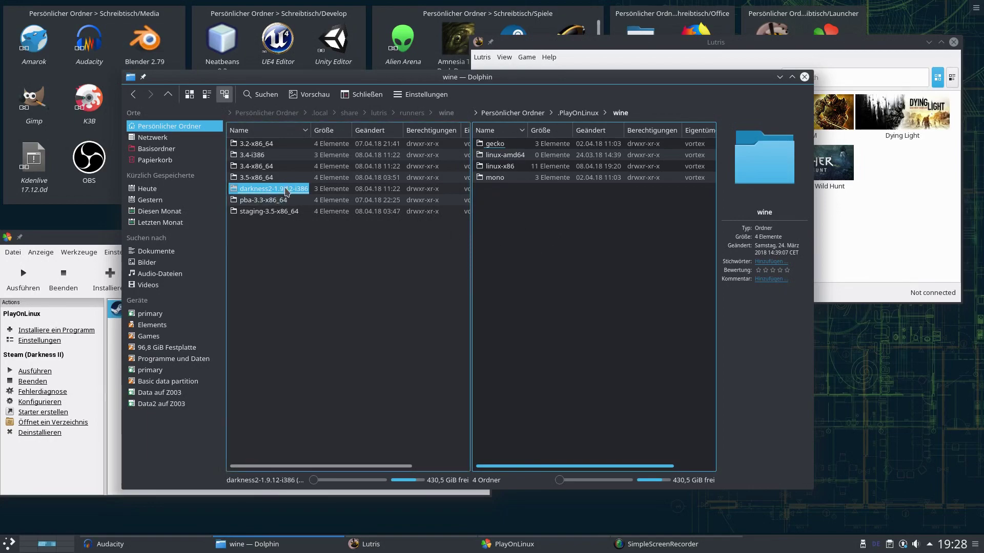
mouse_move(502, 172)
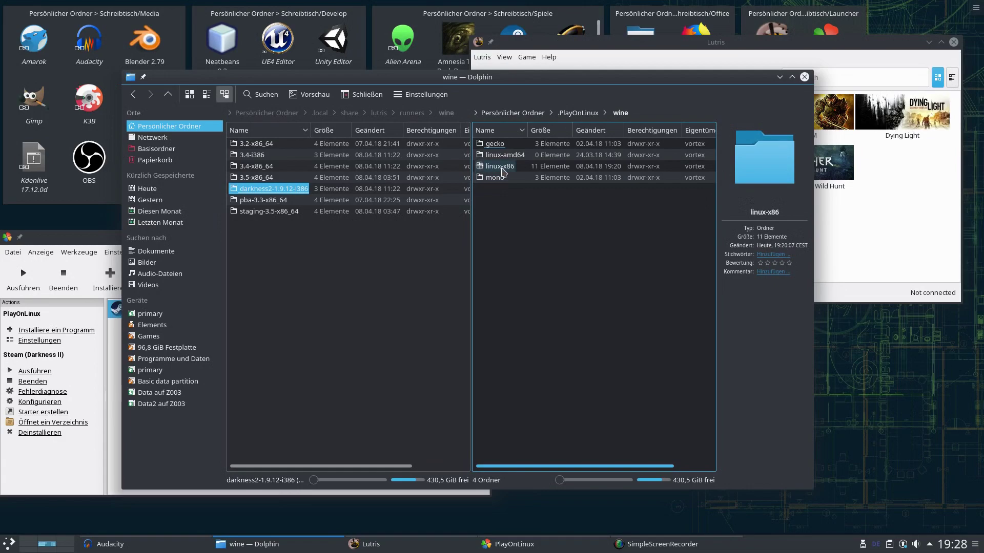
click(502, 170)
key(ctrl+v)
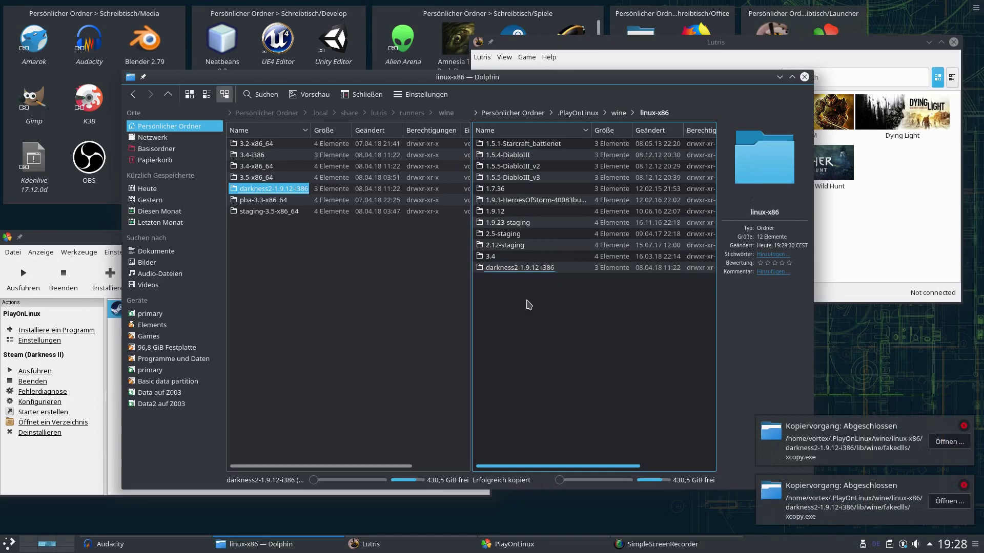
click(963, 485)
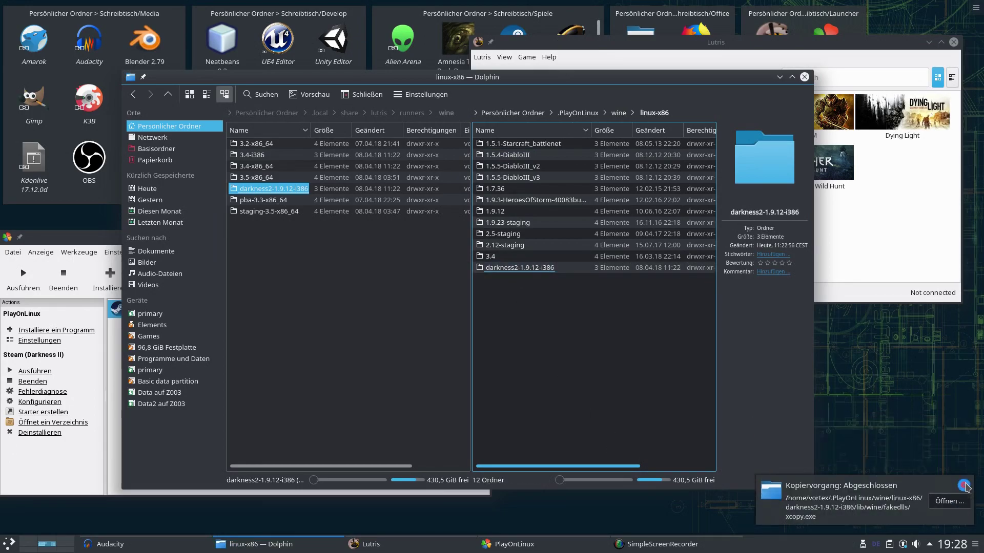
click(963, 485)
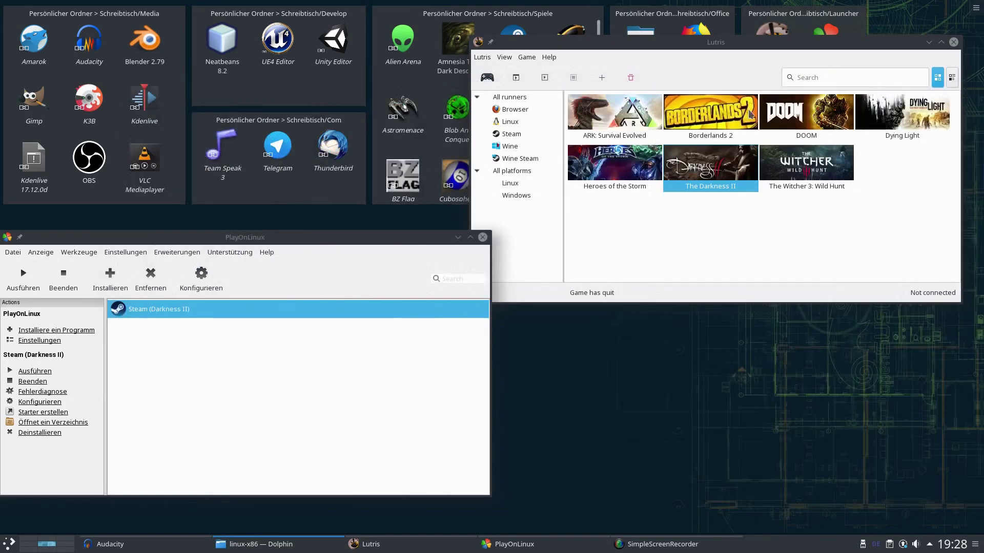
Step: In the PlayOnLinux configuration, set the Wine version of Steam (Darkness II) to darkness2-1.9.12-i386 and confirm the change
click(371, 544)
drag(258, 248, 614, 223)
click(555, 251)
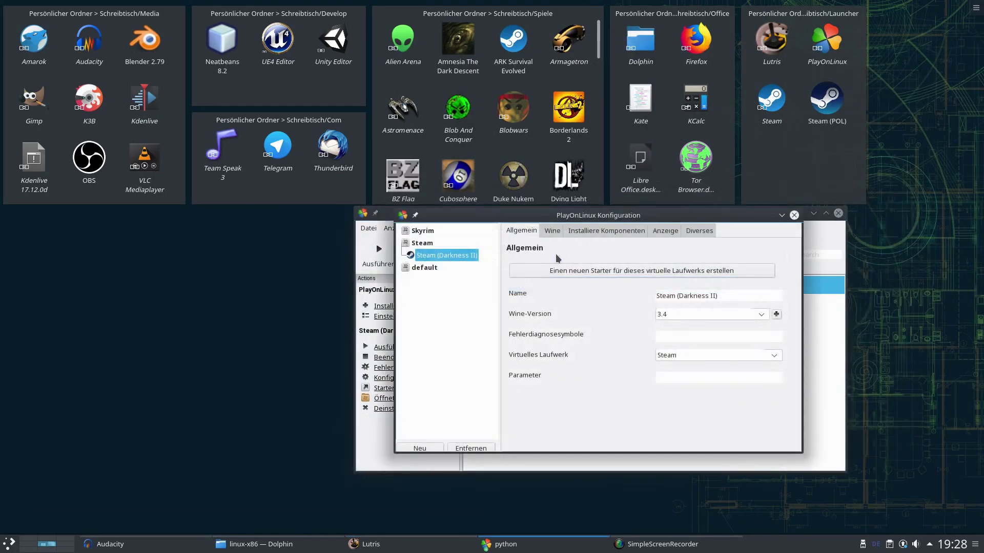
click(762, 314)
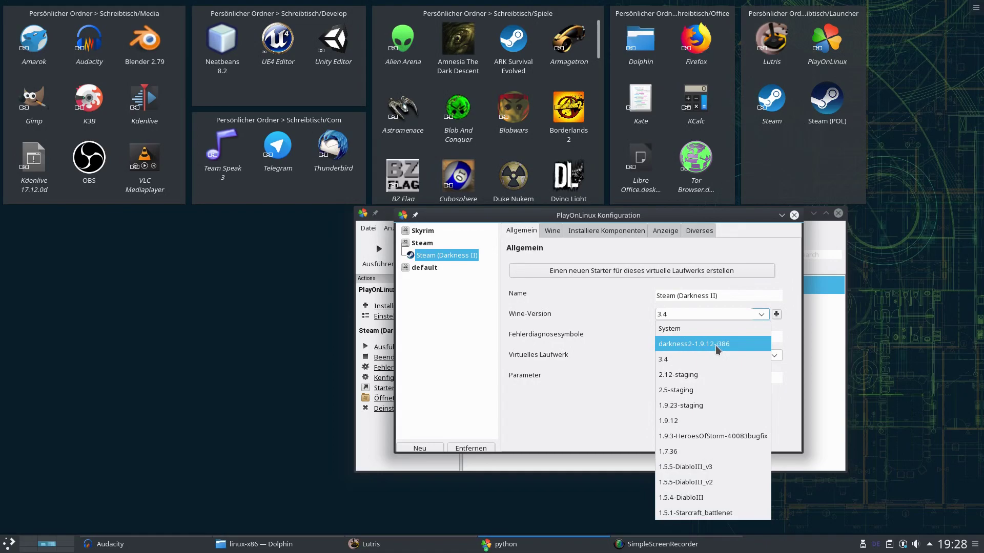
click(689, 344)
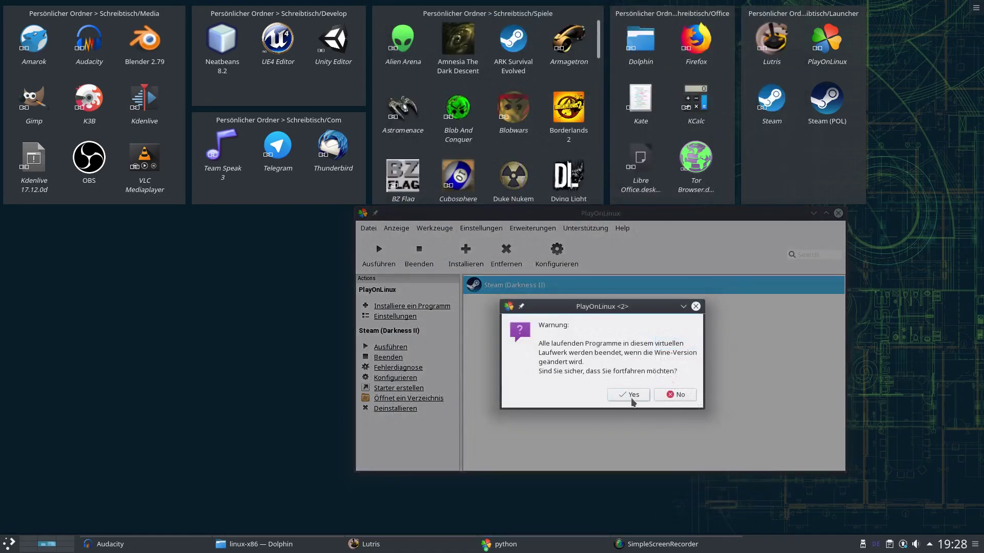
click(629, 395)
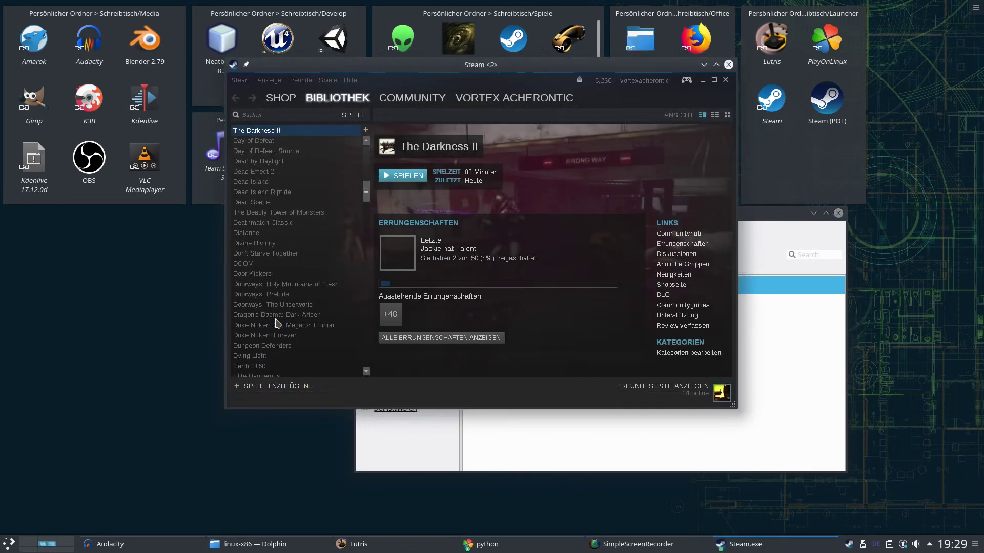
Step: Launch The Darkness II from the library of the Windows Steam client
click(396, 177)
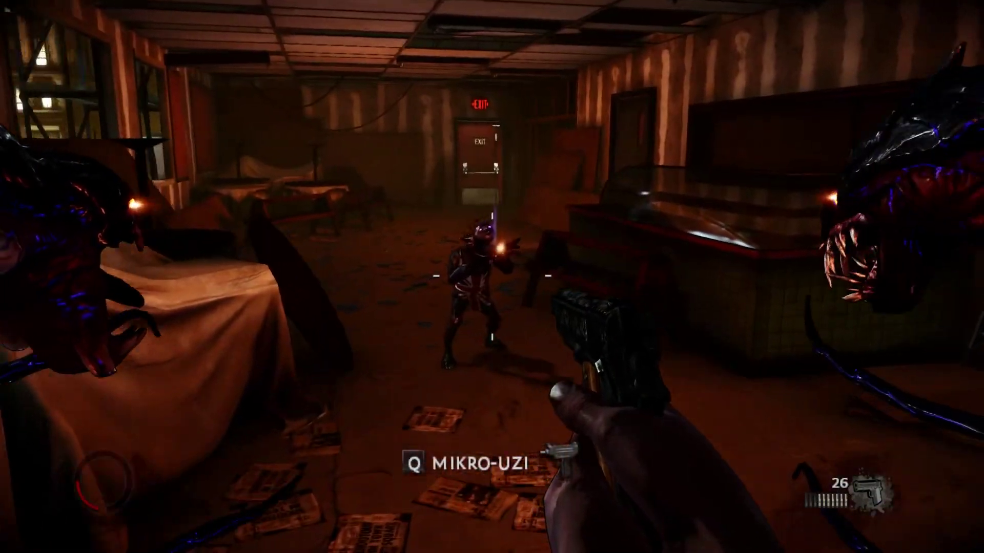
key(q)
key(4)
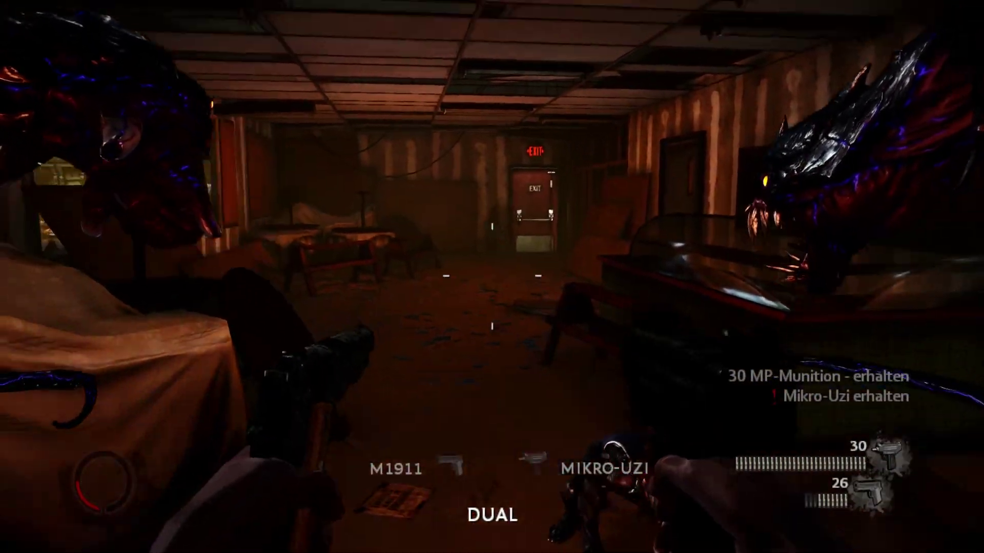
key(w)
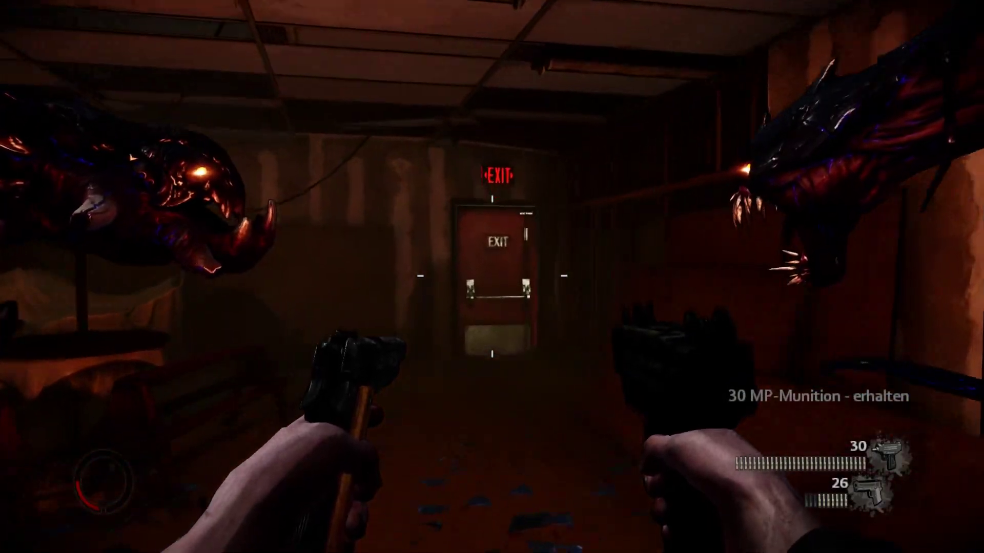
key(q)
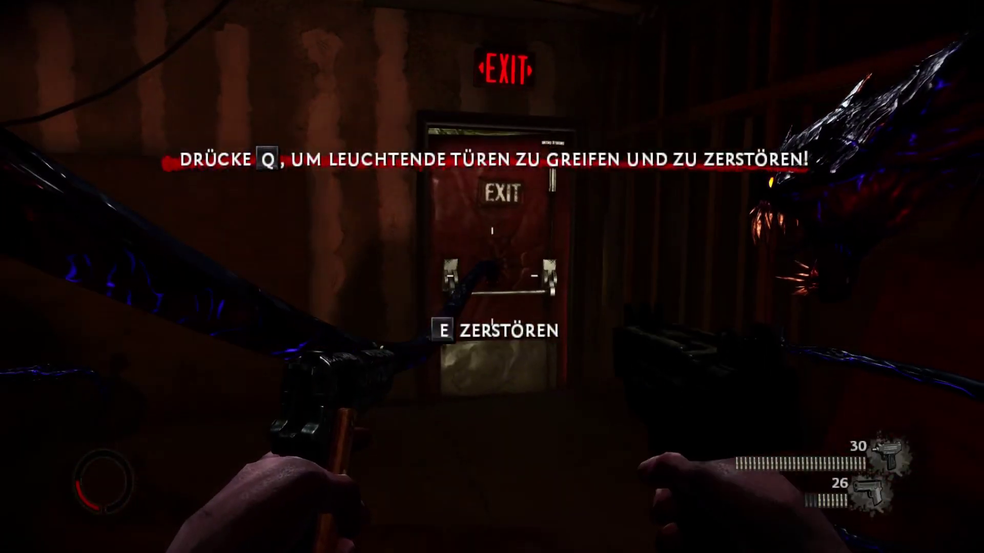
key(w)
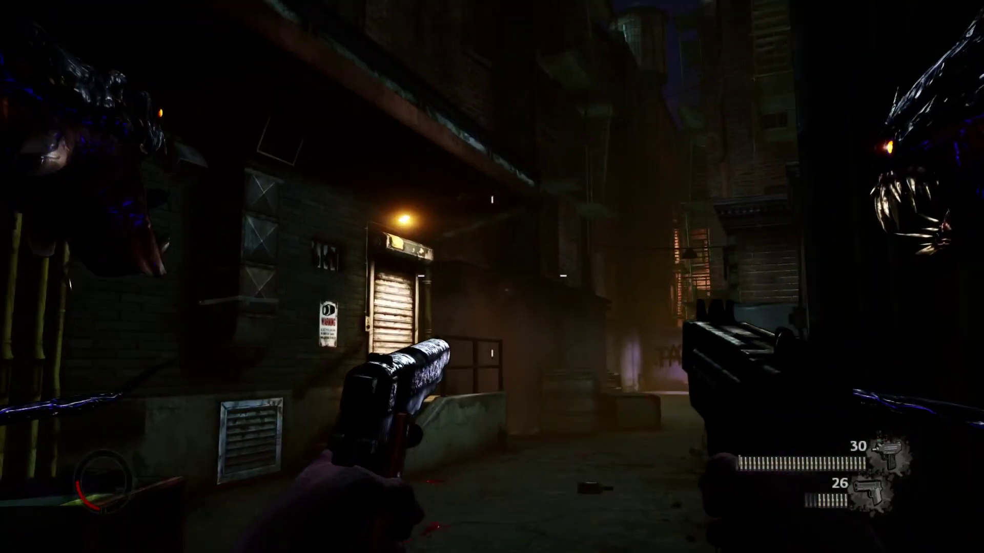
right_click(491, 277)
Step: Pause the game, return to its main menu, and quit The Darkness II
key(Escape)
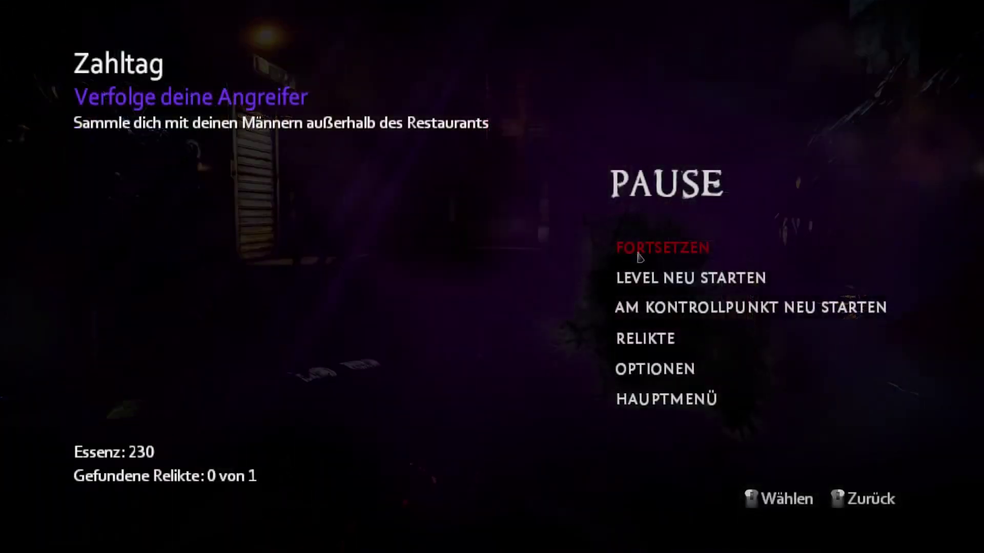
click(666, 401)
click(318, 366)
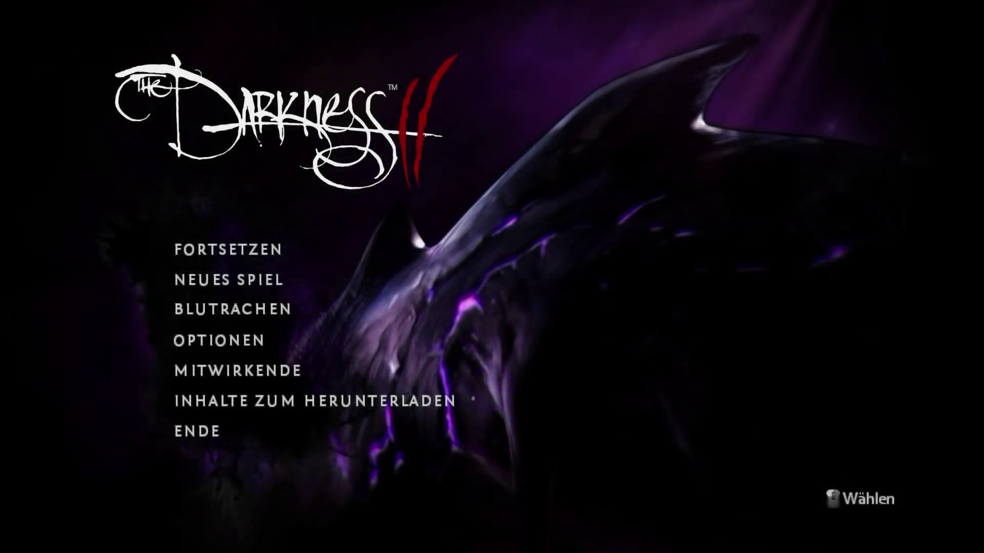
click(234, 432)
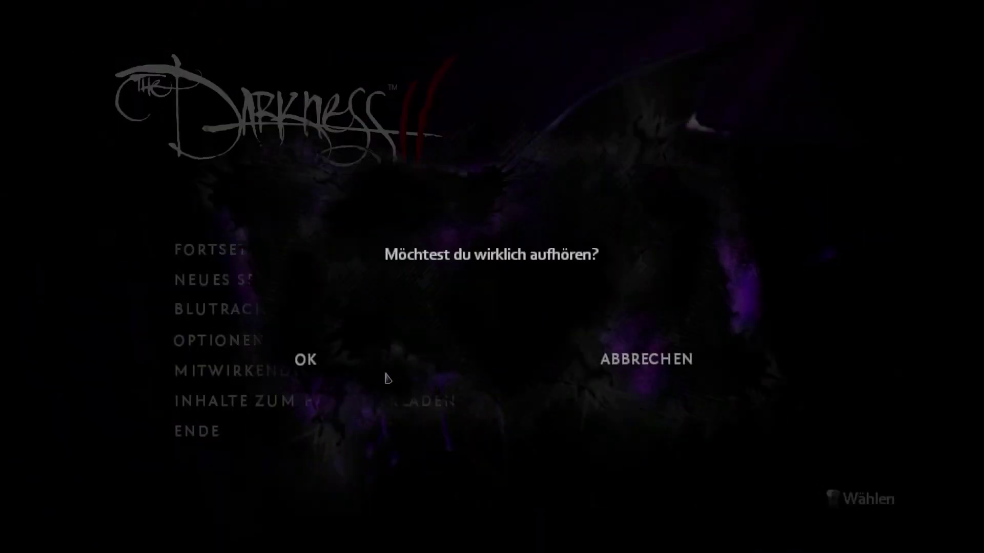
click(310, 359)
Step: Exit the Windows Steam client
click(240, 80)
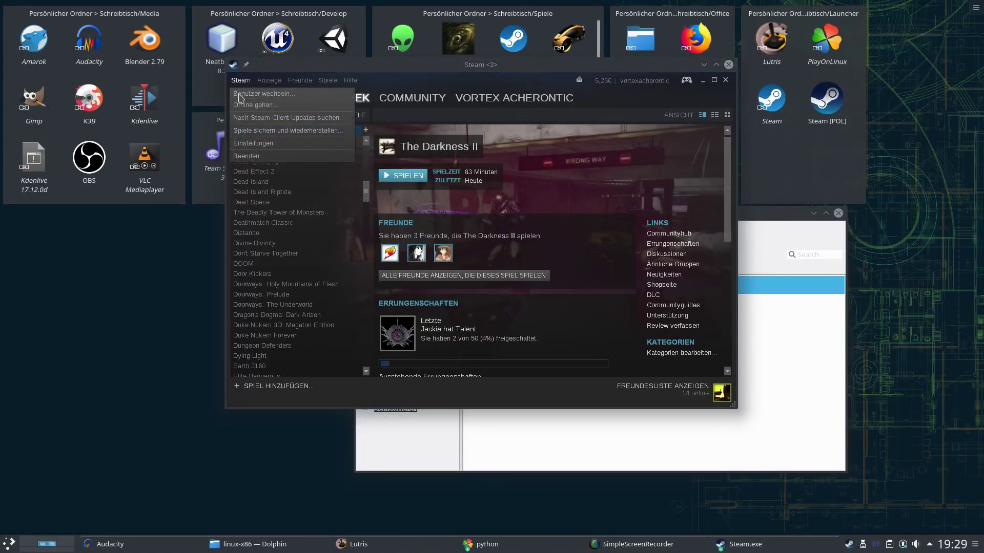
click(249, 158)
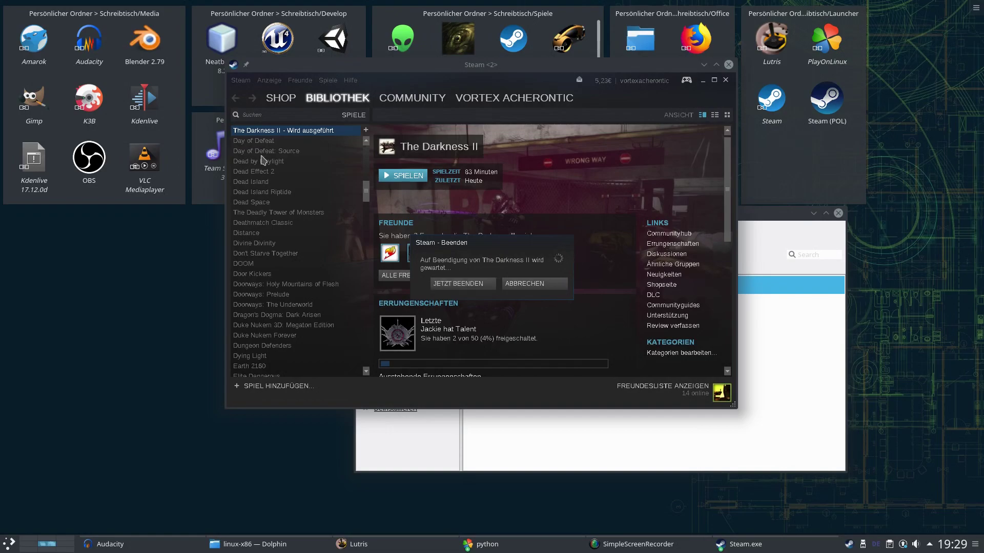
click(752, 426)
click(424, 258)
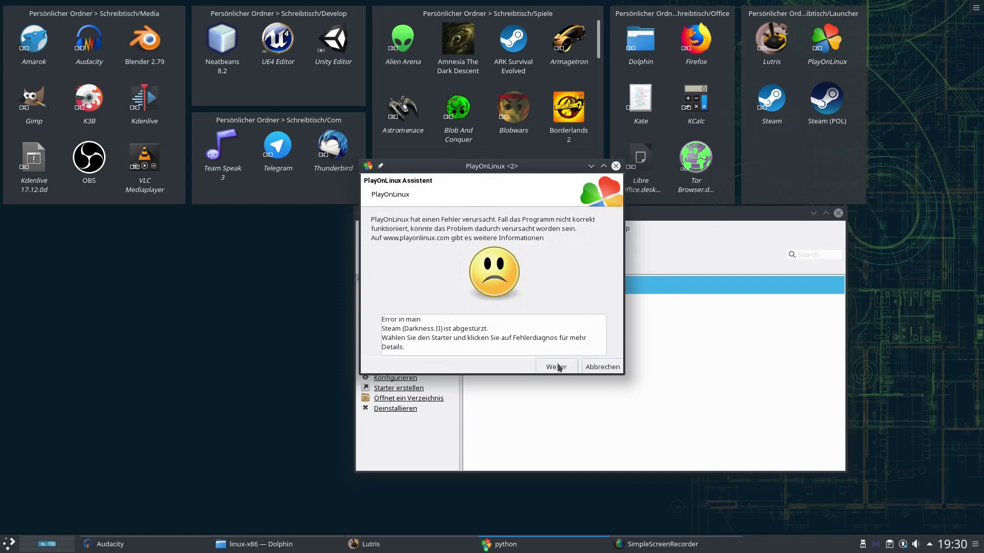
Step: Dismiss the PlayOnLinux error report, move the main window aside, and close the configuration window
click(588, 367)
drag(596, 212, 494, 237)
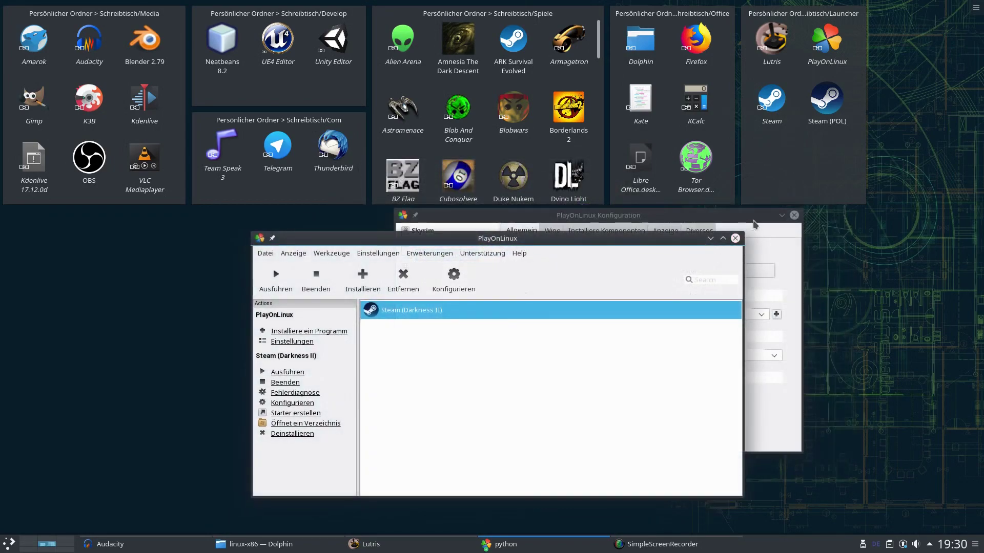
click(794, 215)
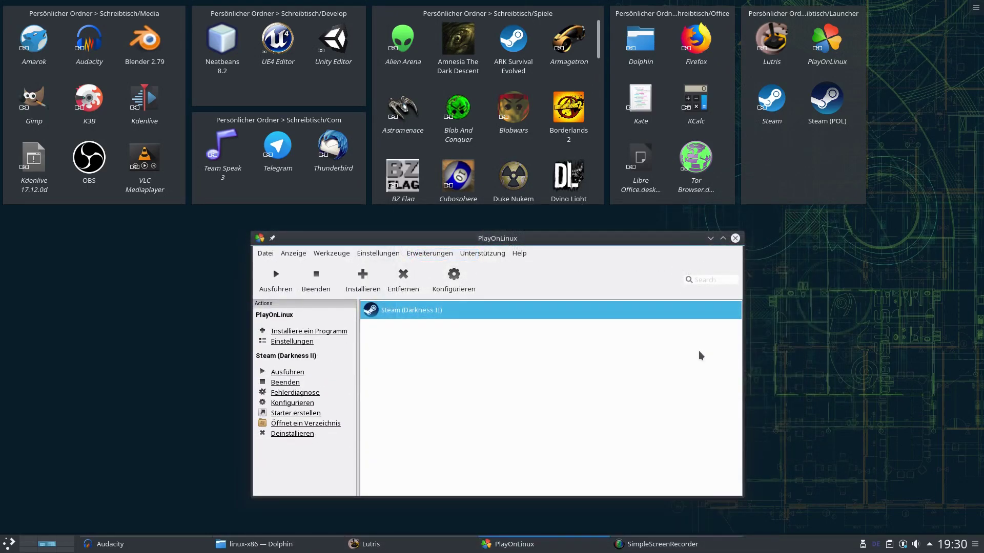